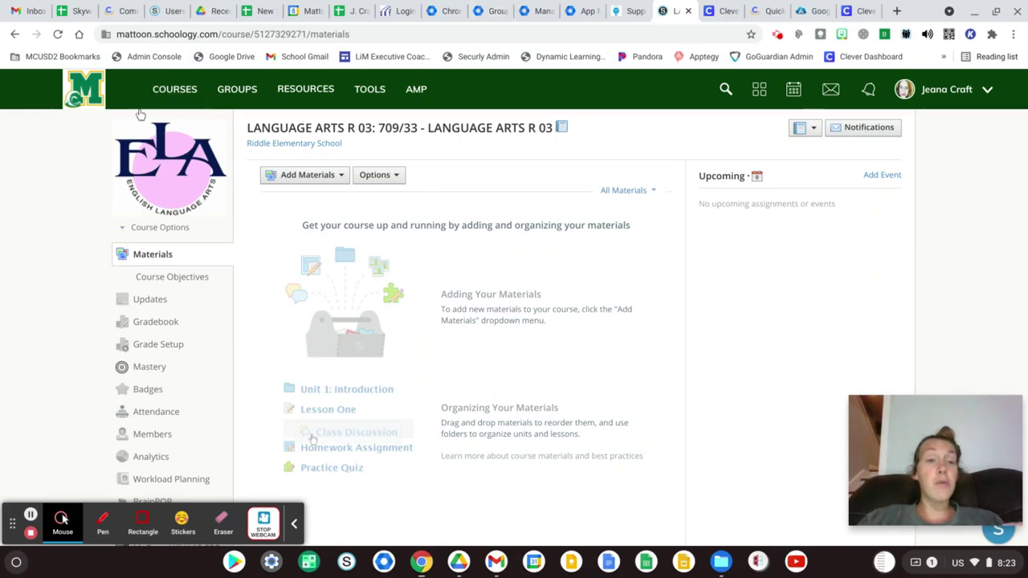
- Return to the Language Arts course from the course list and open its Skyward sync page
click(175, 90)
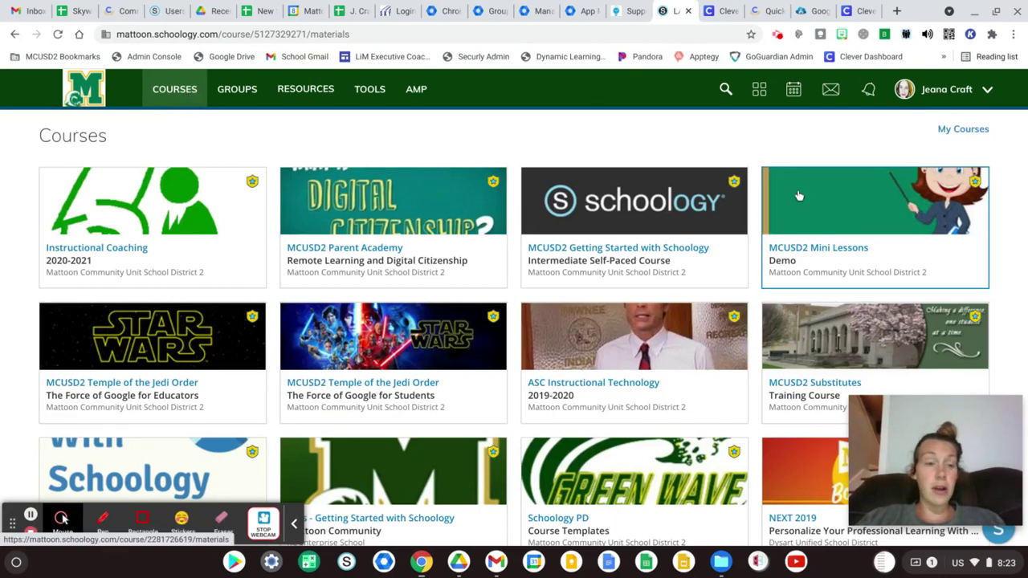
click(161, 90)
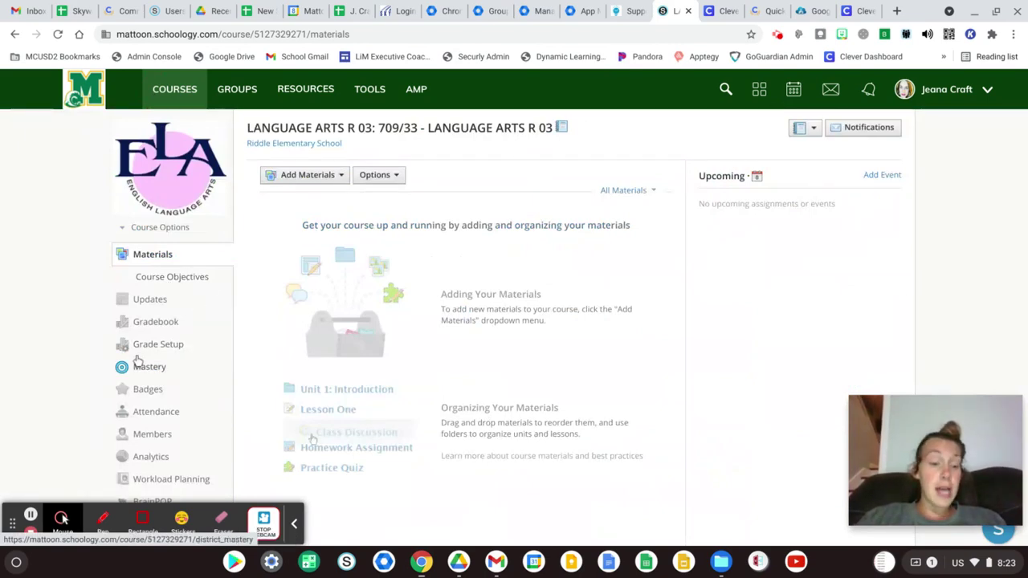
scroll(136, 361, down, 3)
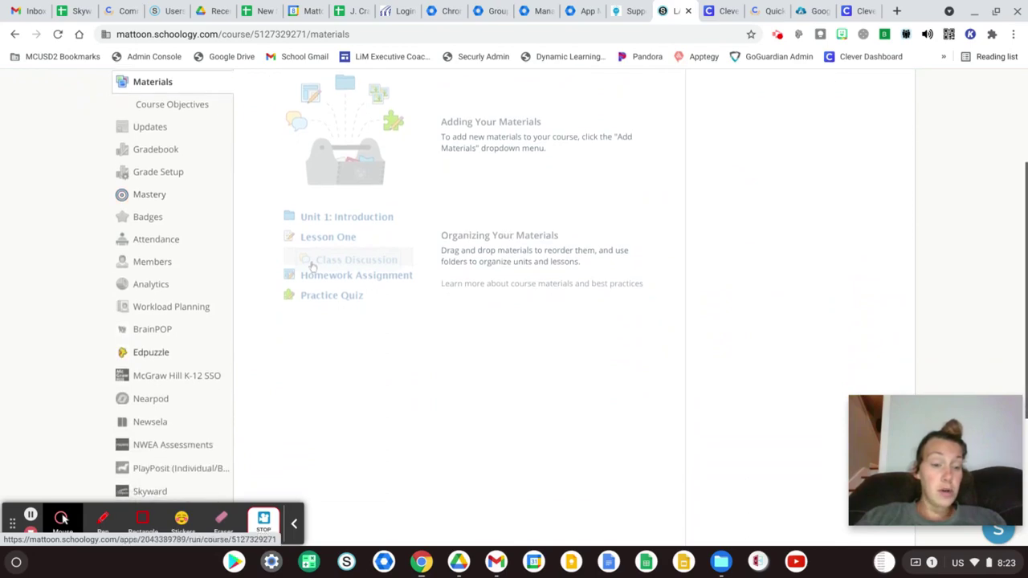
scroll(138, 386, down, 1)
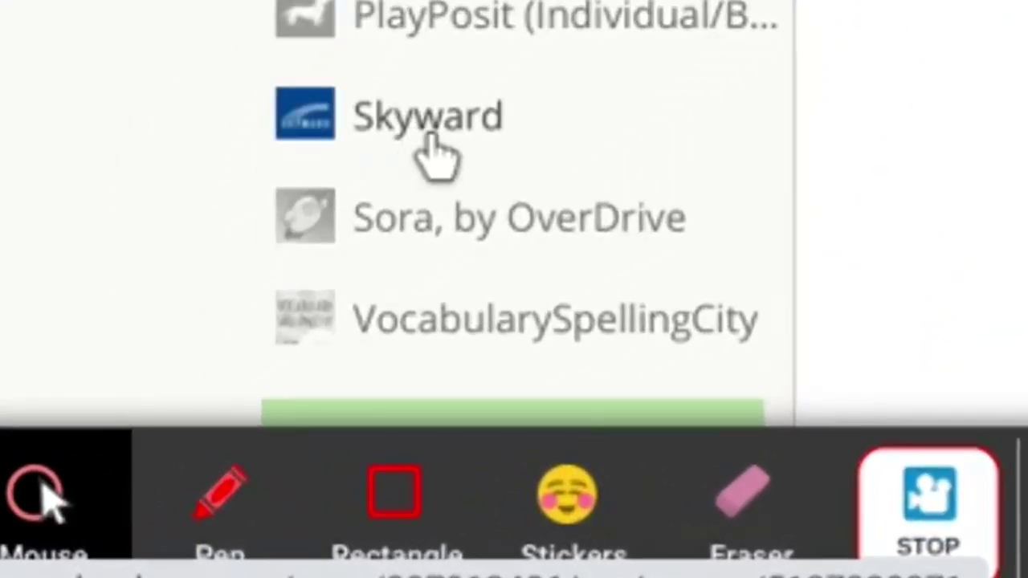
click(452, 153)
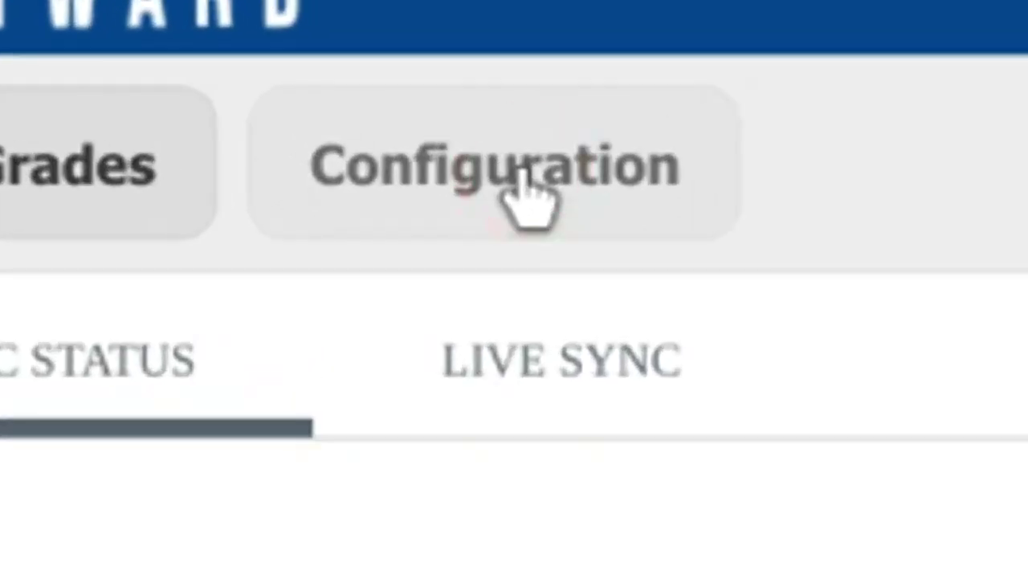
- On the Configuration tab, remove the WorkBook, Tests & Quizzes, Test and Skill category mappings
click(522, 172)
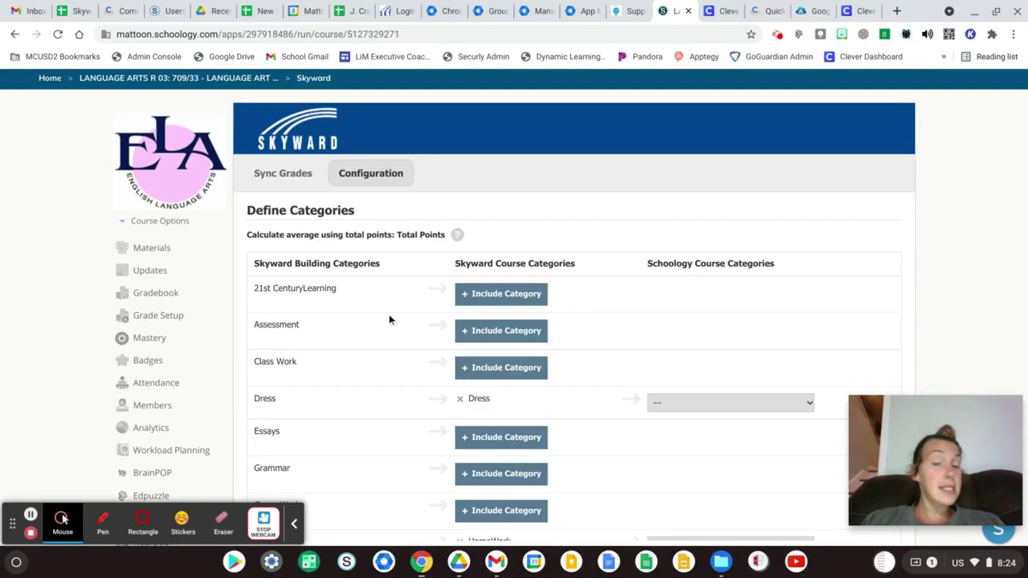
scroll(389, 320, down, 3)
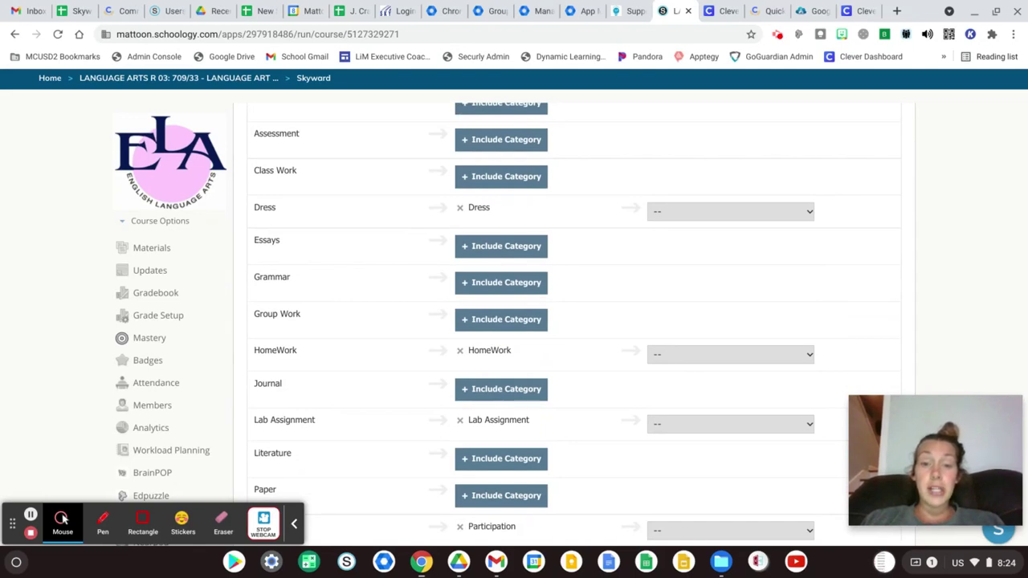
scroll(573, 321, down, 3)
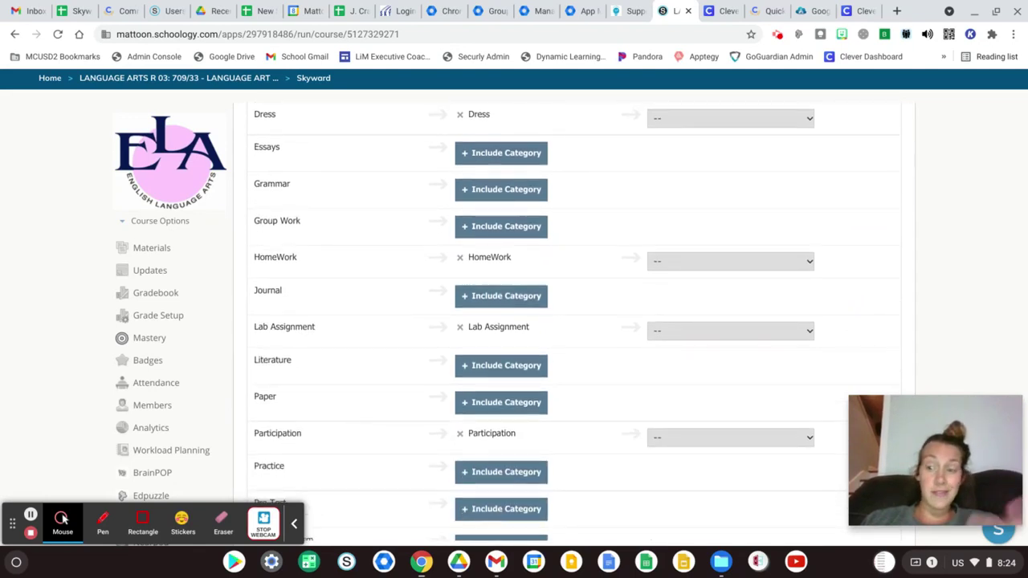
scroll(573, 321, down, 5)
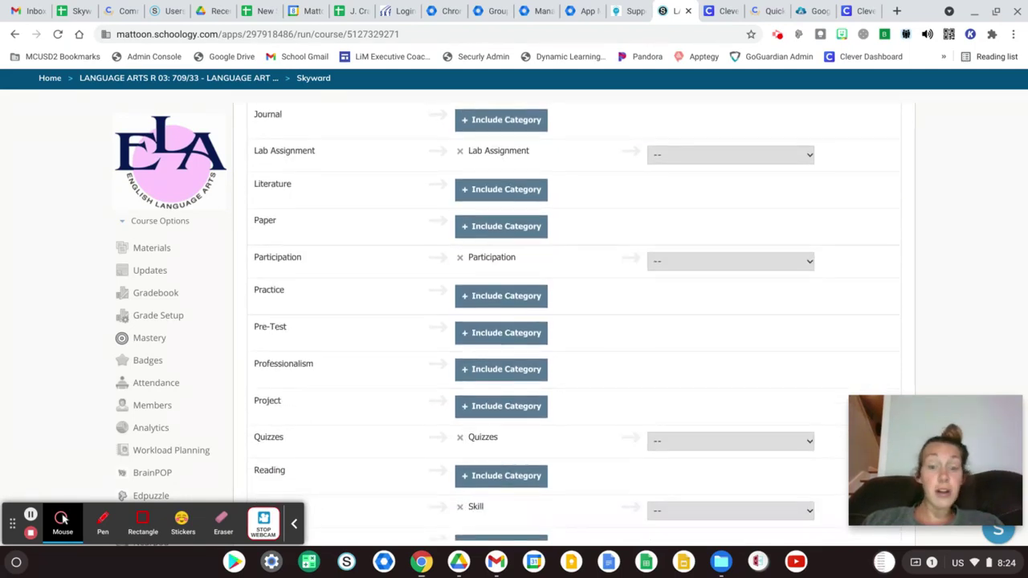
scroll(573, 321, down, 6)
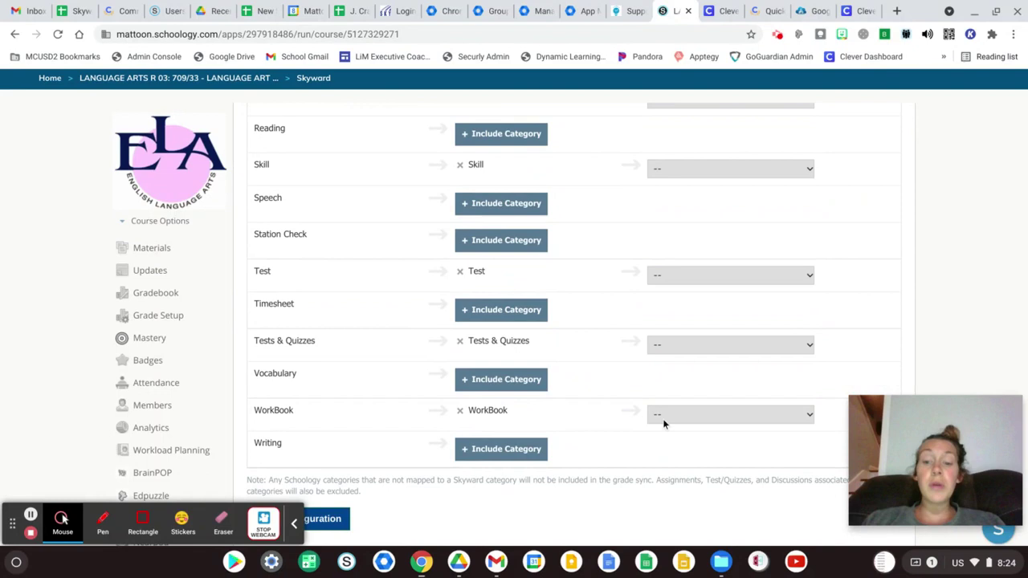
click(663, 423)
click(662, 418)
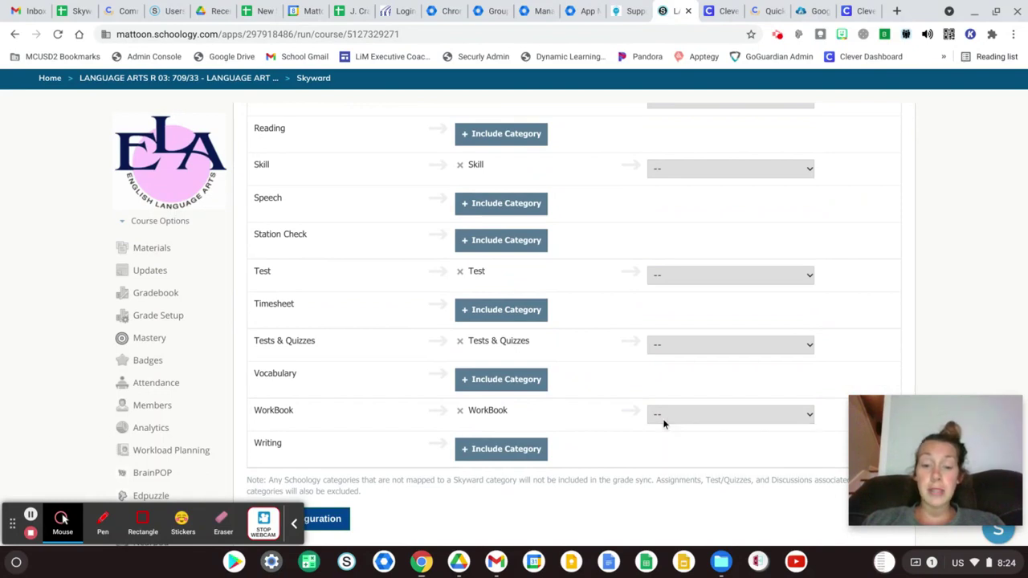
click(460, 412)
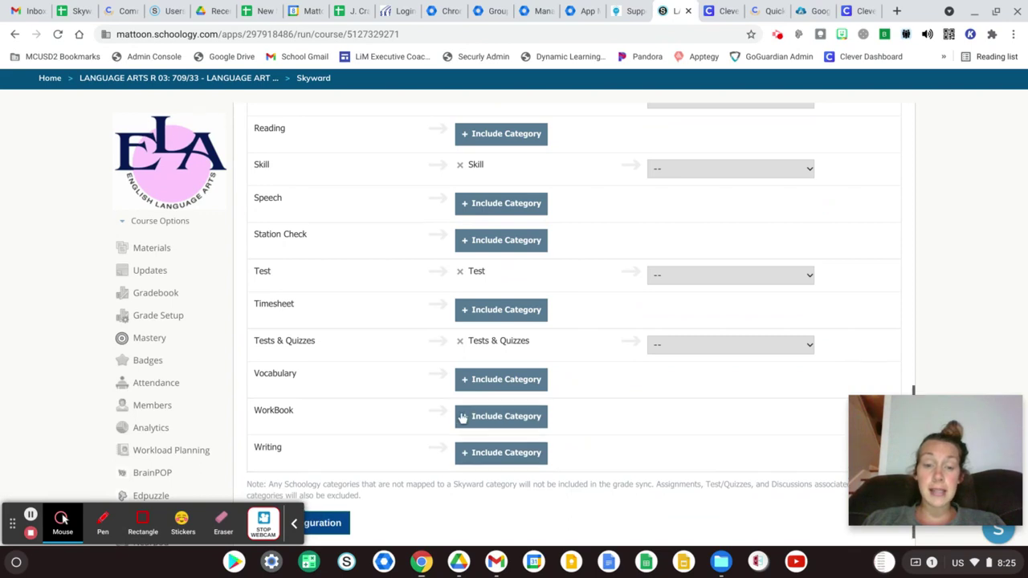
click(460, 340)
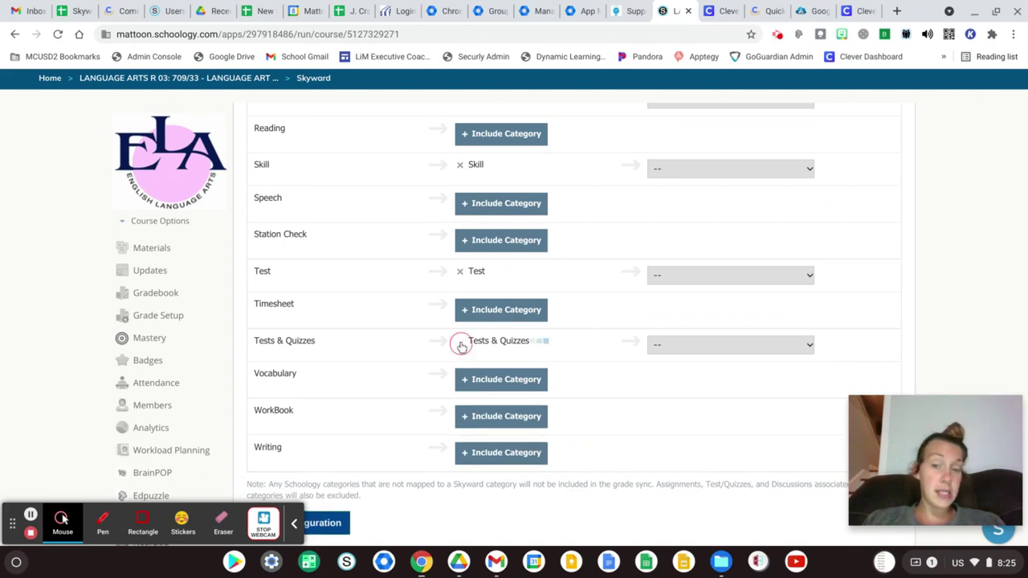
click(459, 270)
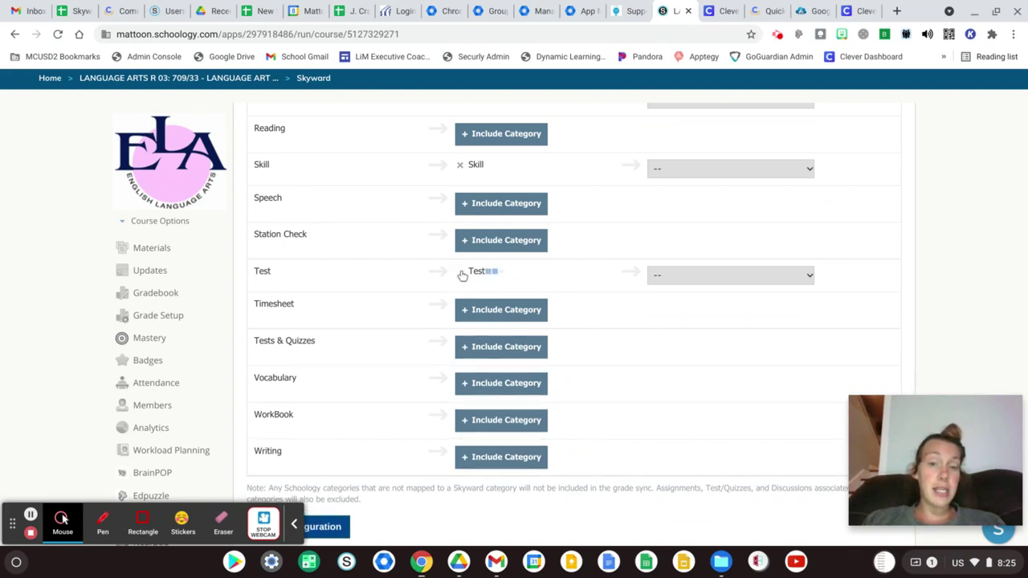
click(460, 164)
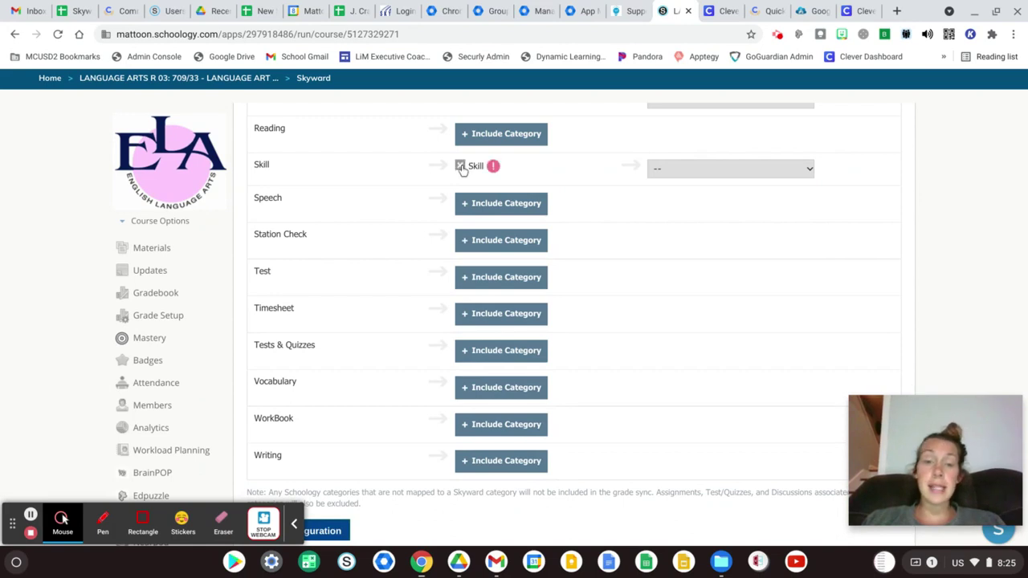
- Remove the Quizzes, Participation, Lab Assignment, HomeWork and Dress category mappings
scroll(463, 168, up, 1)
scroll(463, 170, up, 1)
click(460, 205)
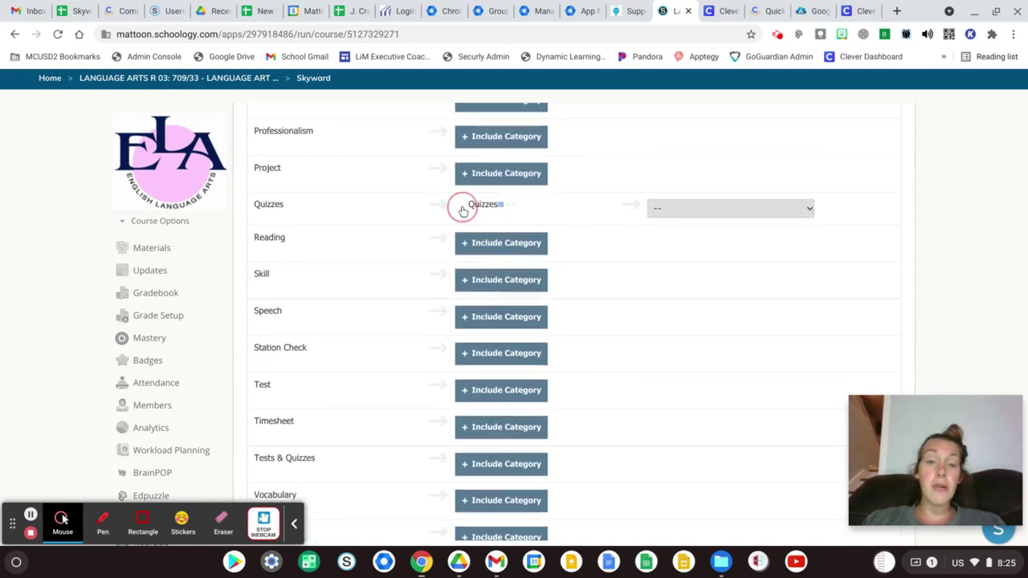
scroll(463, 210, up, 2)
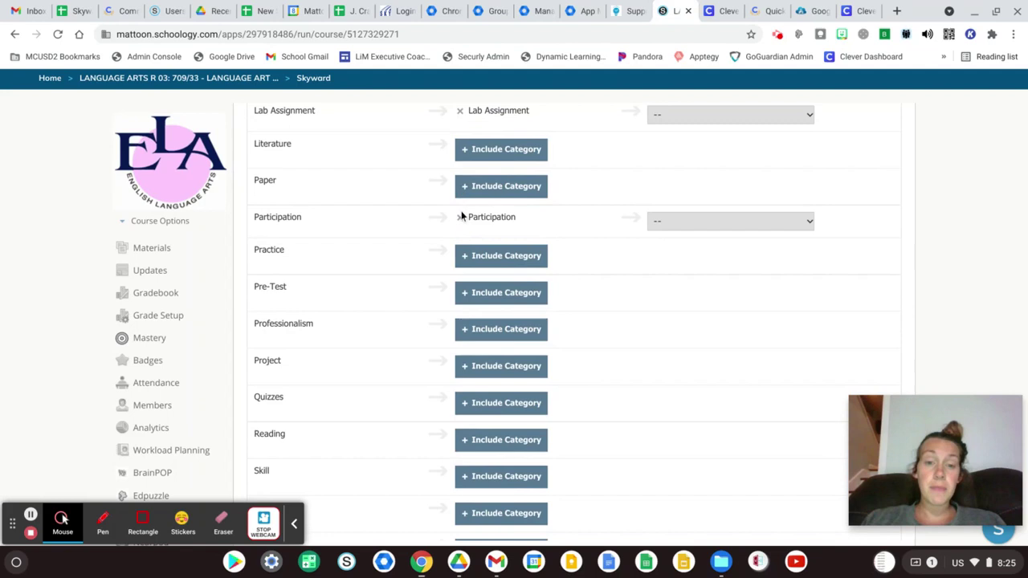
click(460, 218)
scroll(463, 217, up, 1)
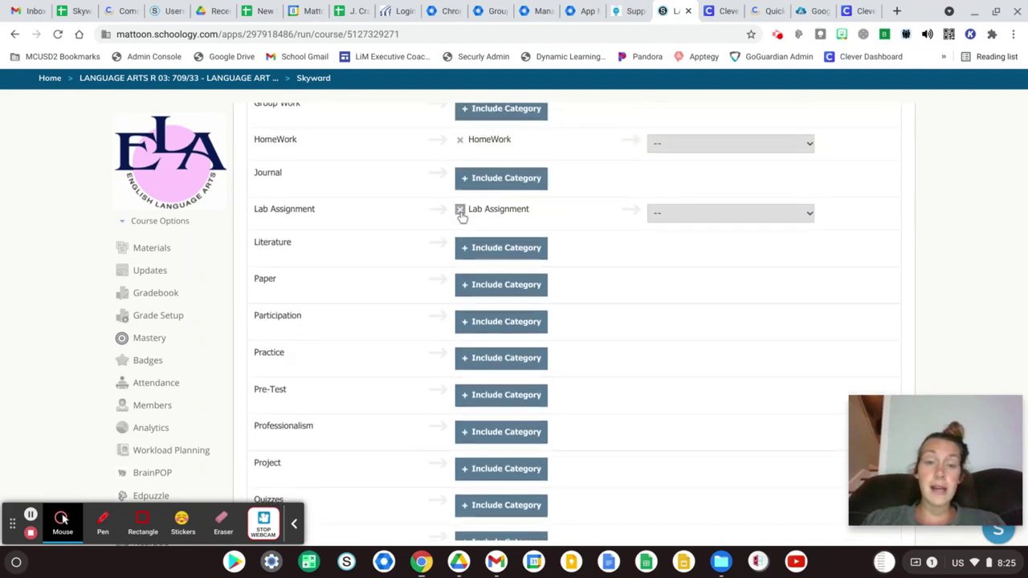
click(461, 214)
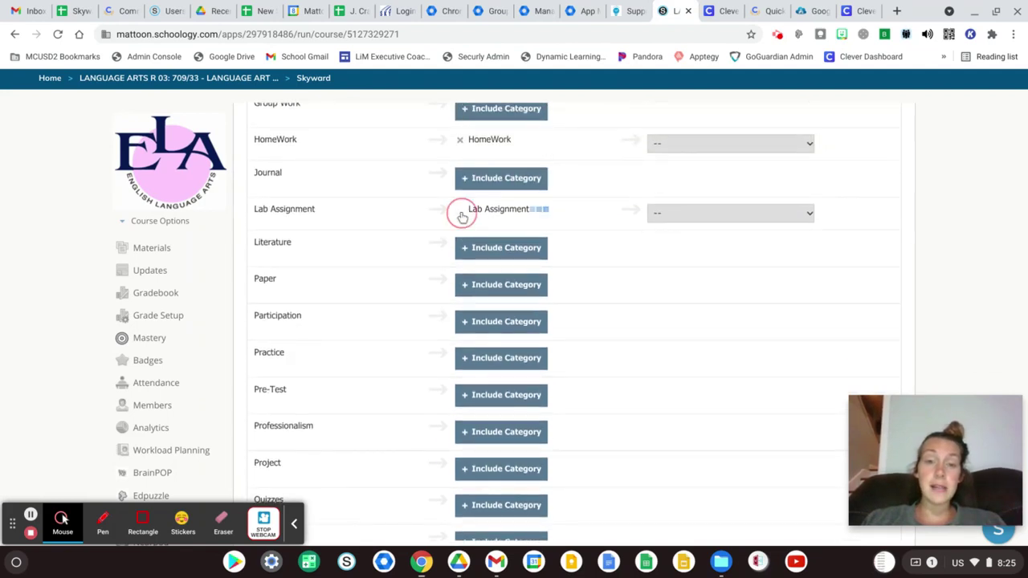
click(460, 143)
scroll(460, 153, up, 2)
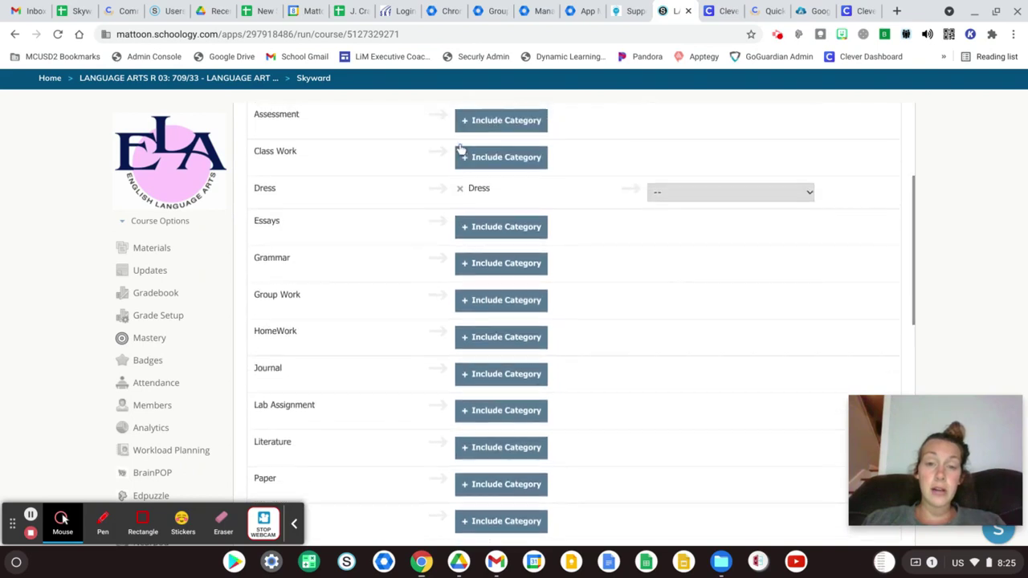
click(460, 189)
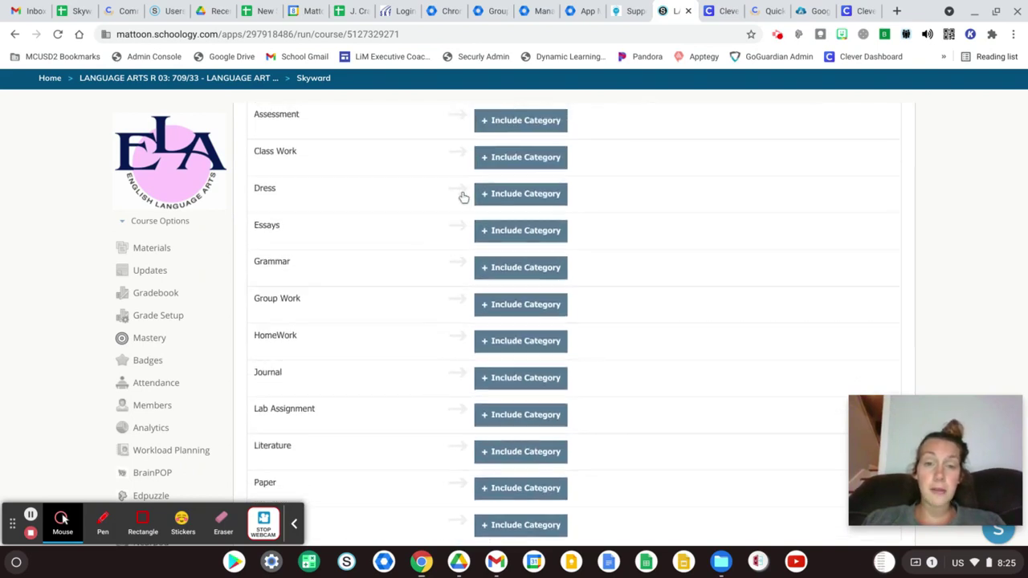
scroll(463, 197, up, 2)
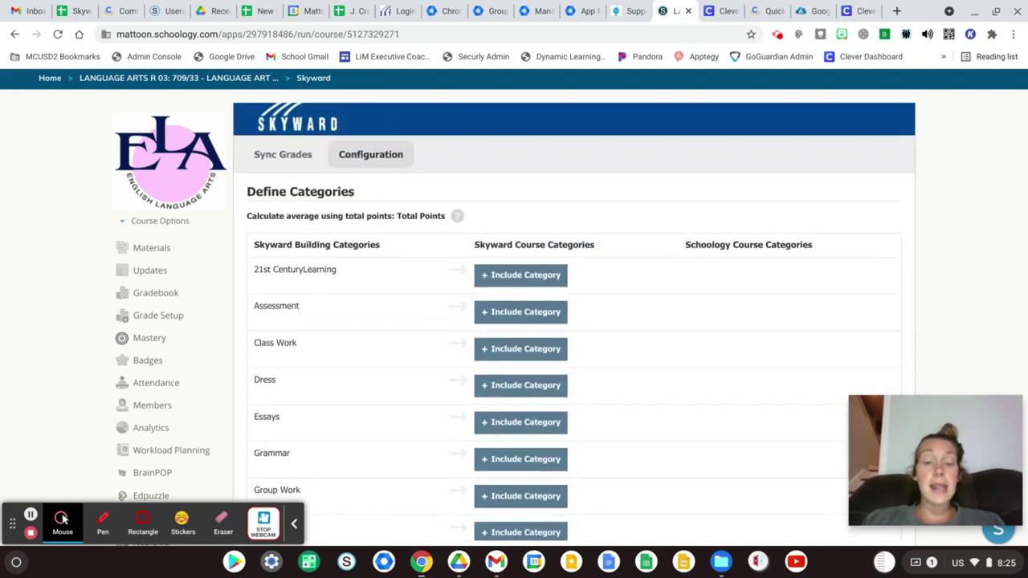
- Scroll the Define Categories list and include the Assessment row as a course category
scroll(574, 322, down, 1)
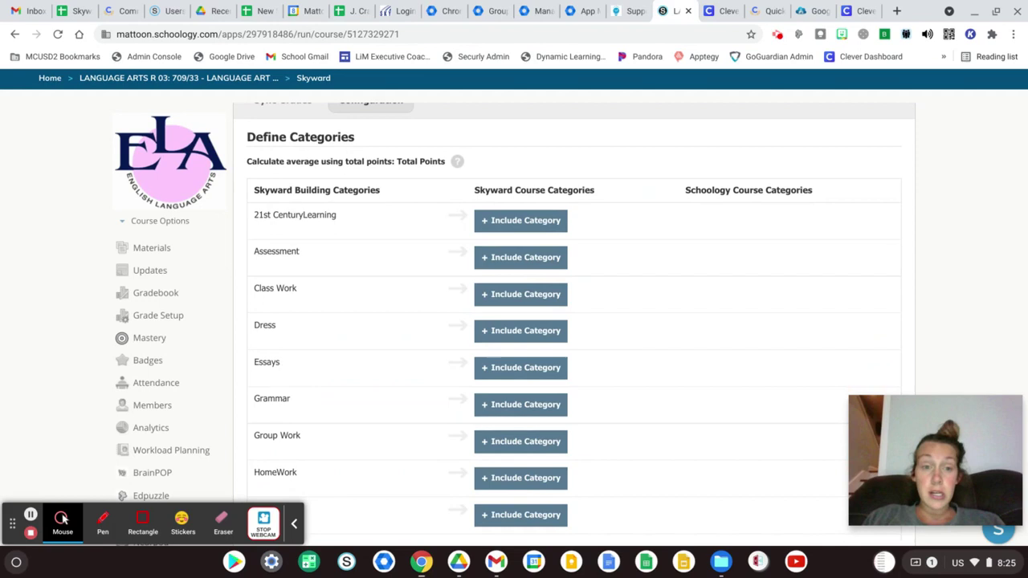
scroll(574, 321, down, 2)
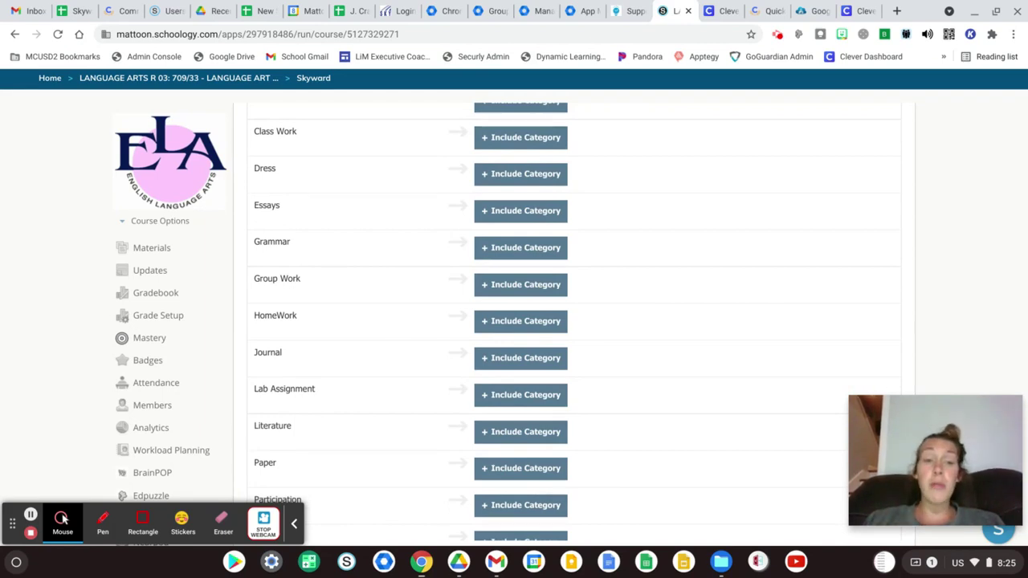
scroll(574, 321, down, 4)
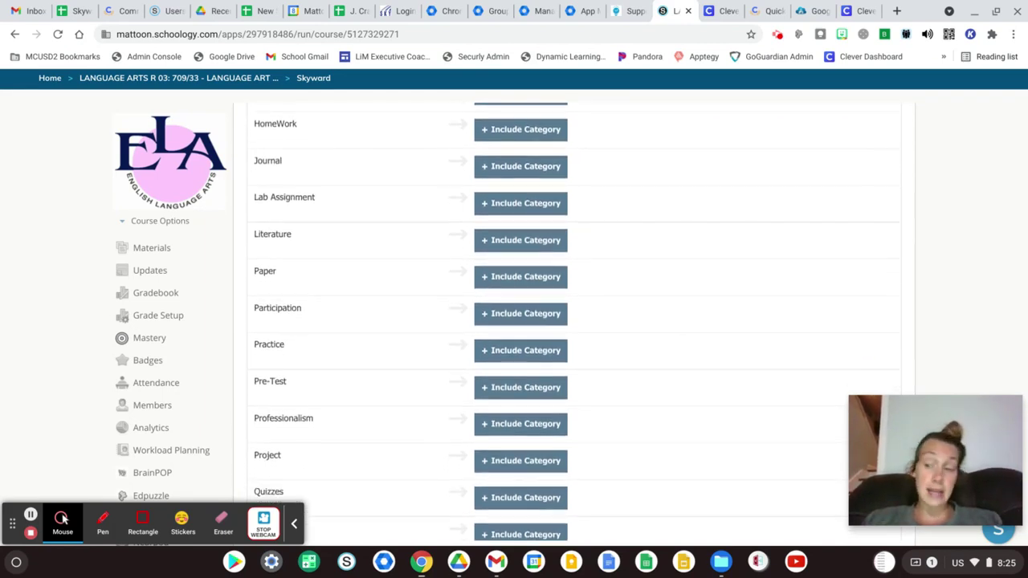
scroll(574, 322, down, 2)
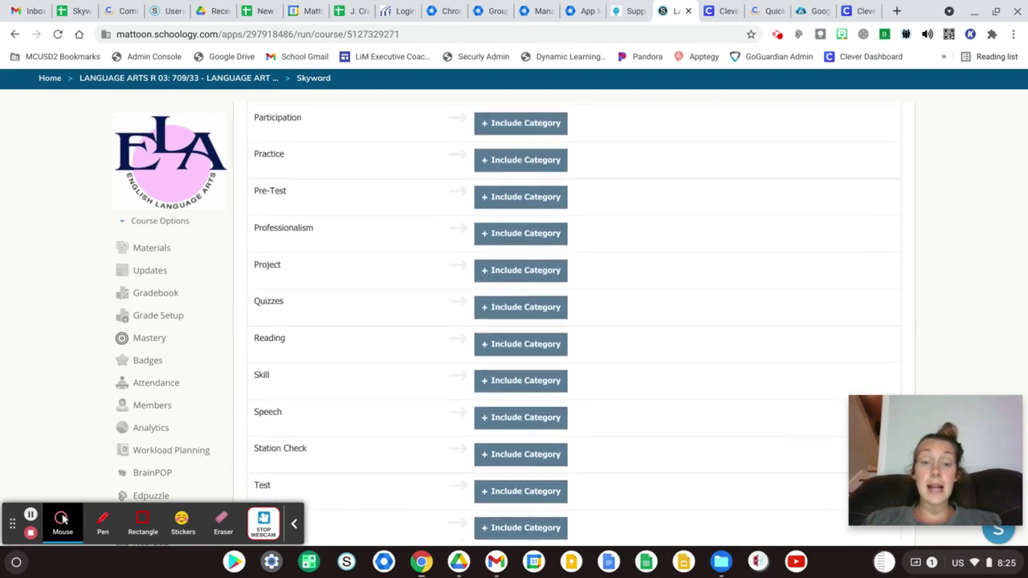
scroll(574, 321, down, 1)
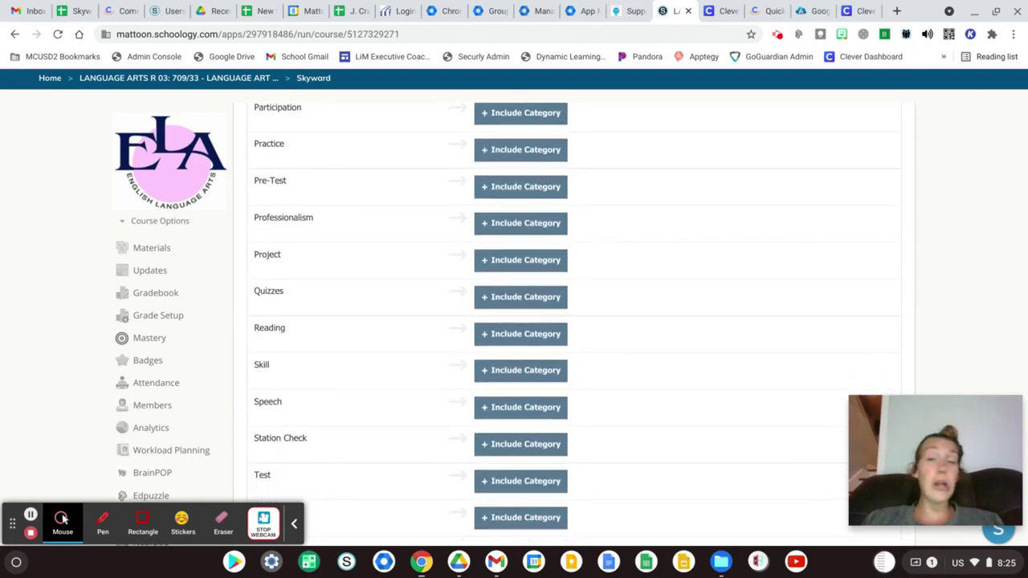
scroll(574, 321, down, 2)
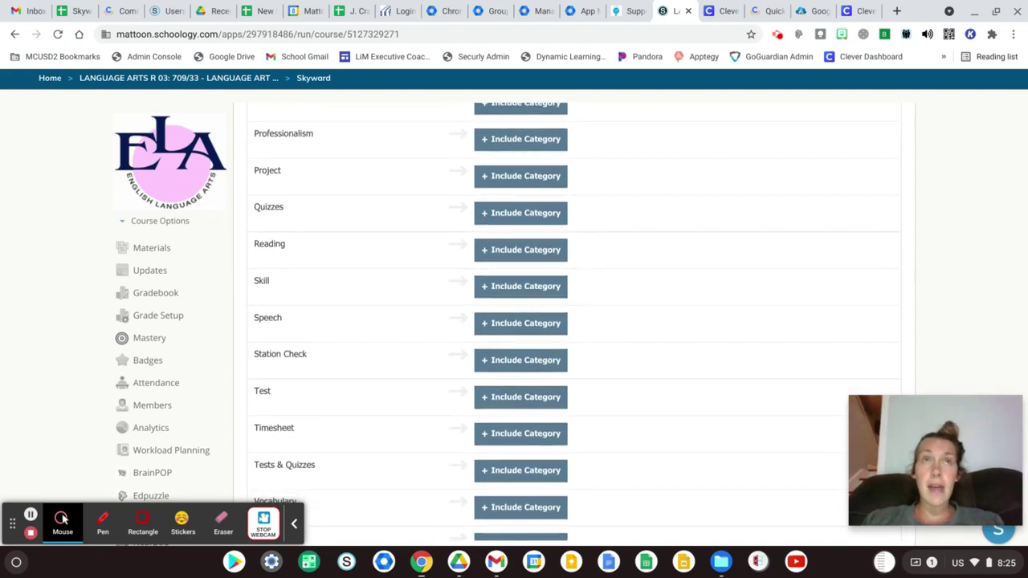
scroll(574, 321, down, 1)
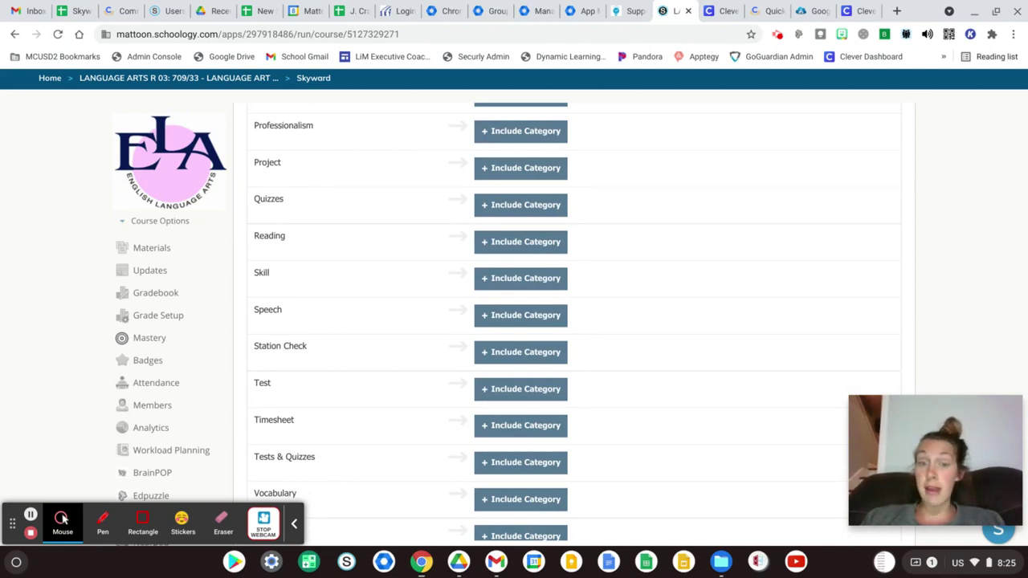
scroll(574, 321, up, 10)
scroll(486, 238, down, 2)
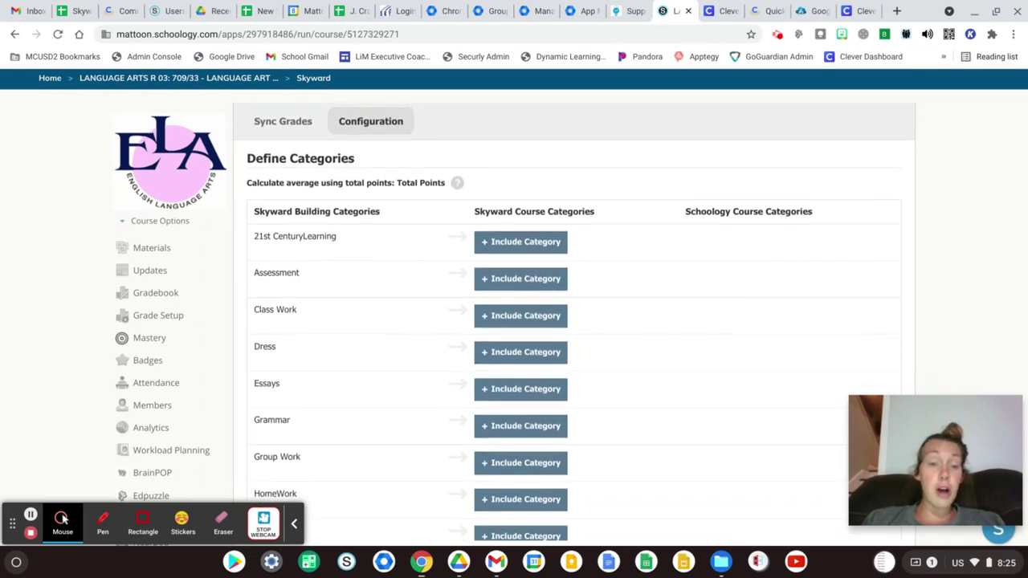
click(504, 278)
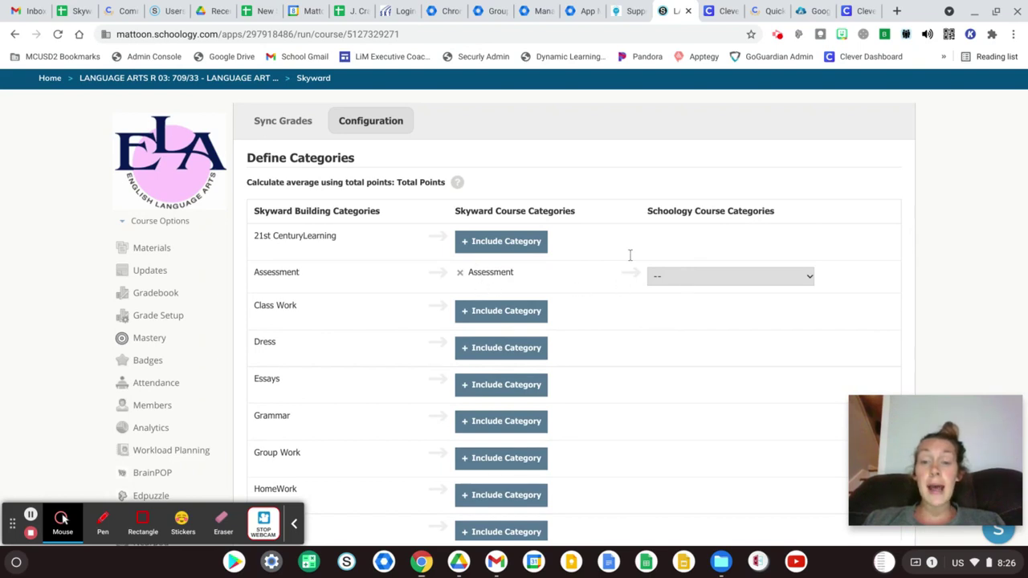
- Map Assessment to (Create New Schoology Category), then include Class Work with the same mapping
click(764, 273)
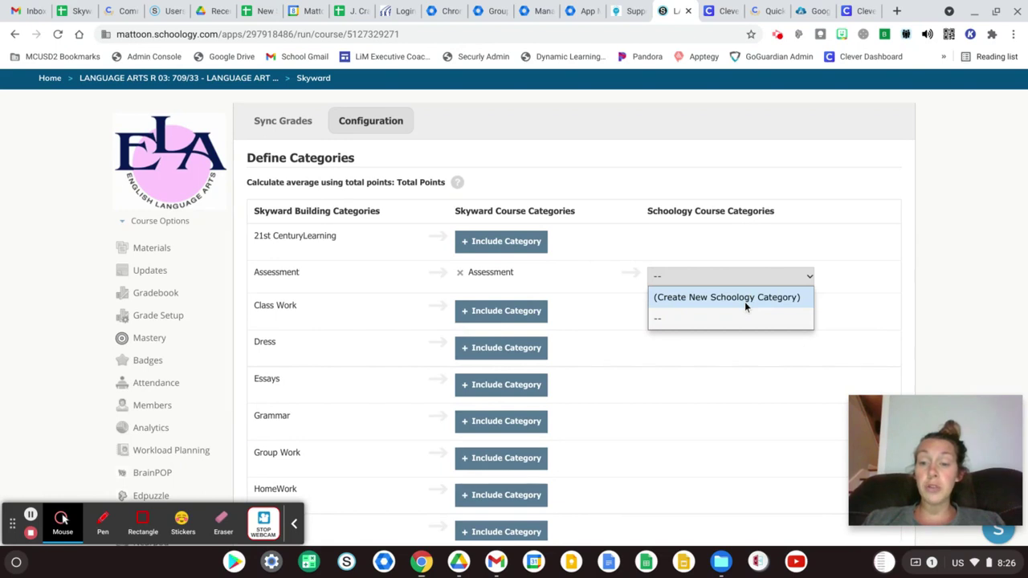
click(744, 299)
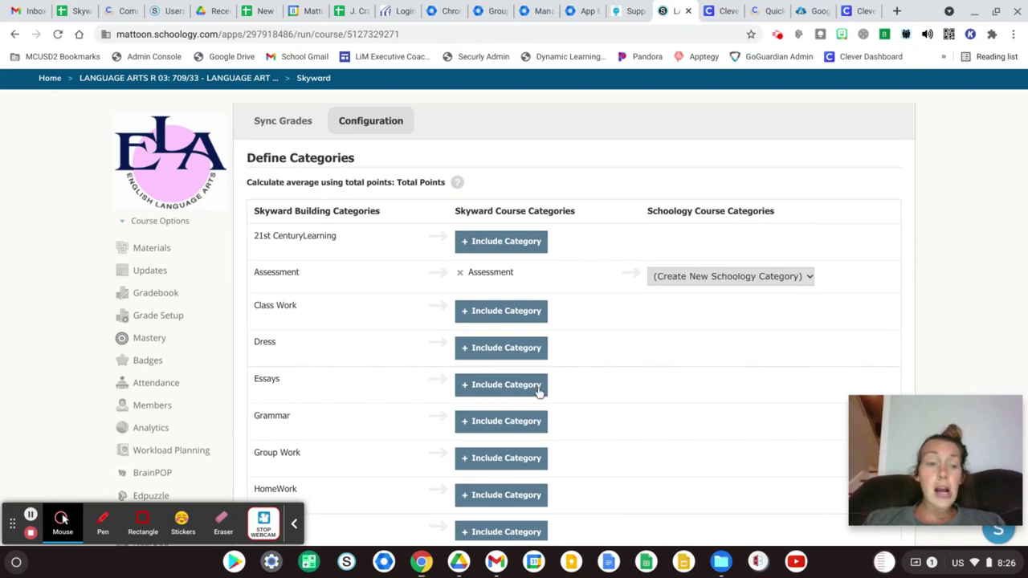
click(499, 318)
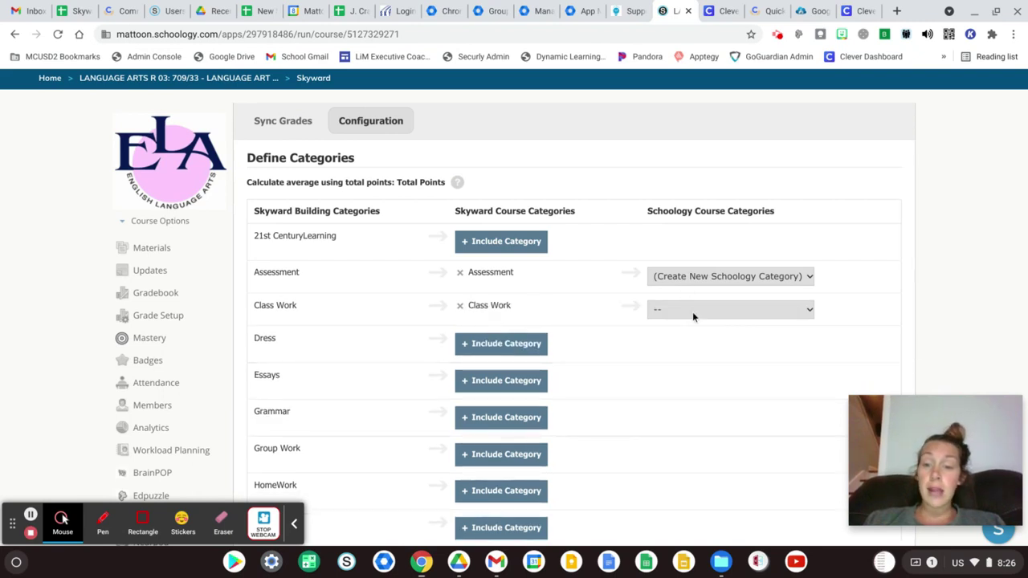
click(693, 313)
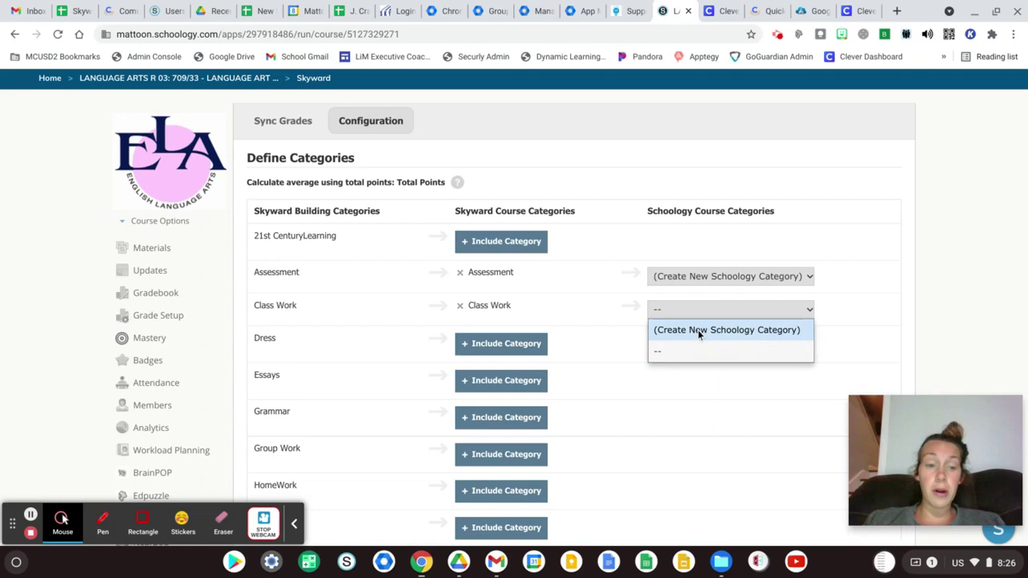
click(698, 330)
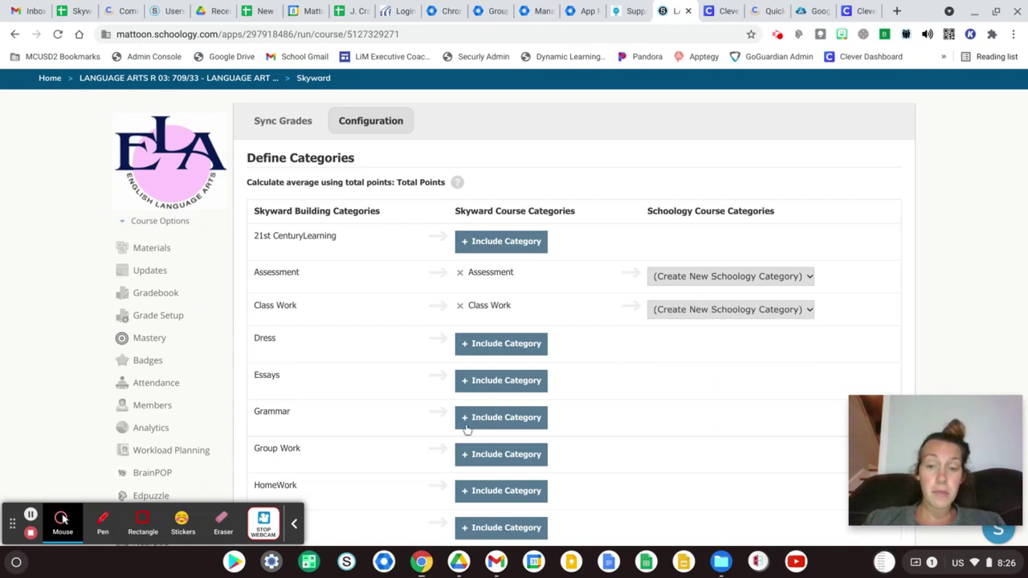
- Include Participation and map it to (Create New Schoology Category)
scroll(466, 430, down, 4)
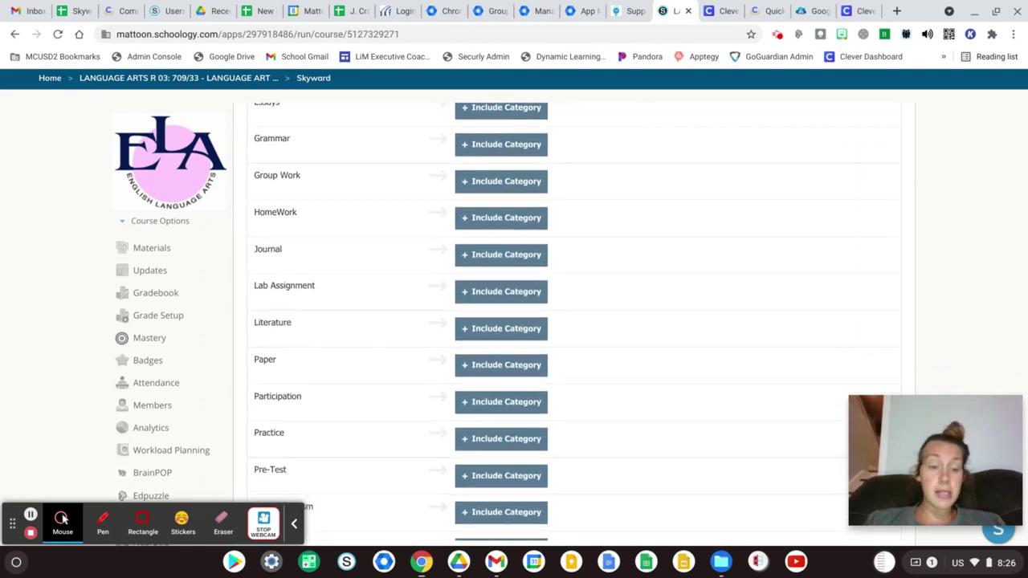
click(489, 397)
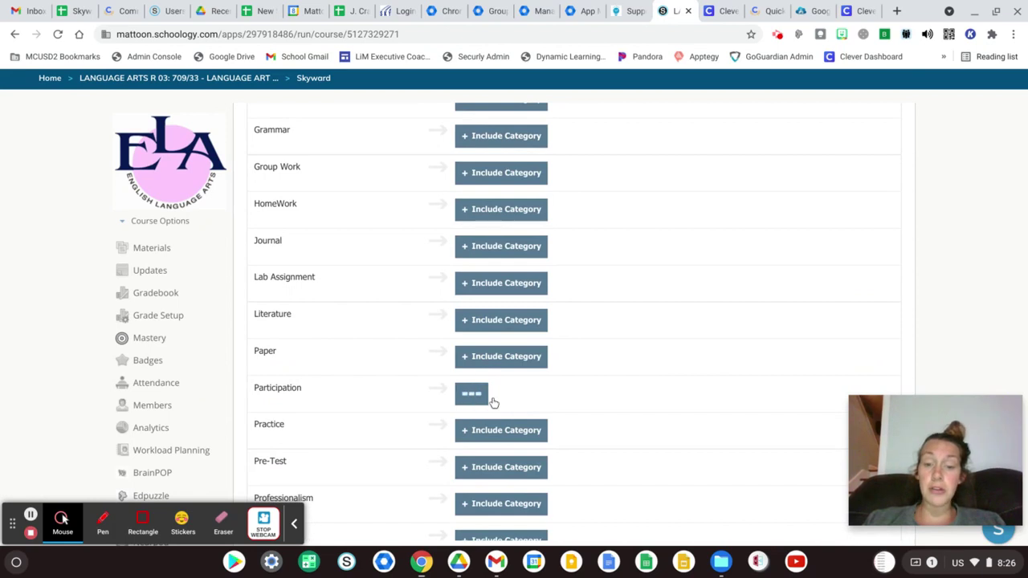
click(692, 394)
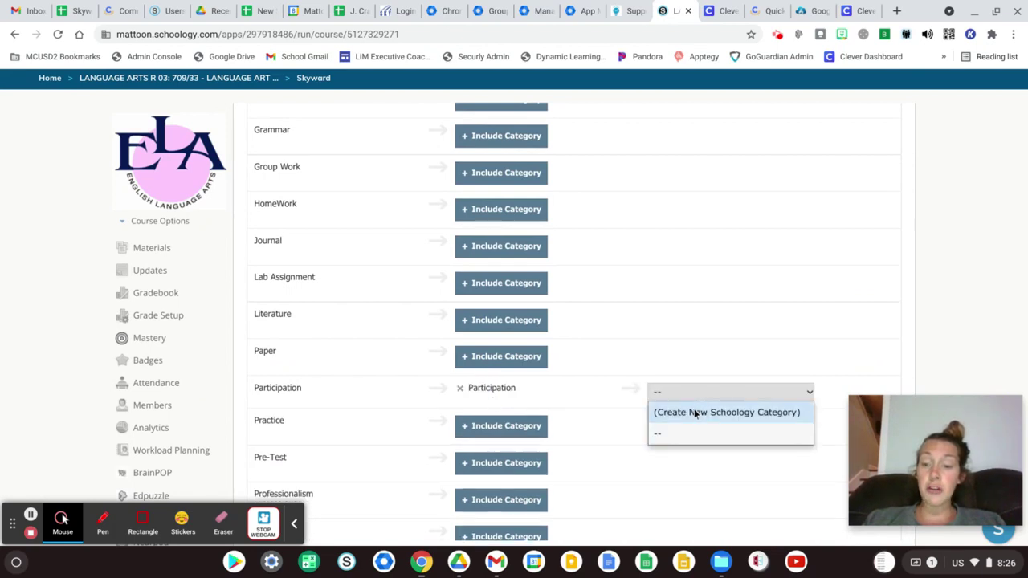
click(695, 413)
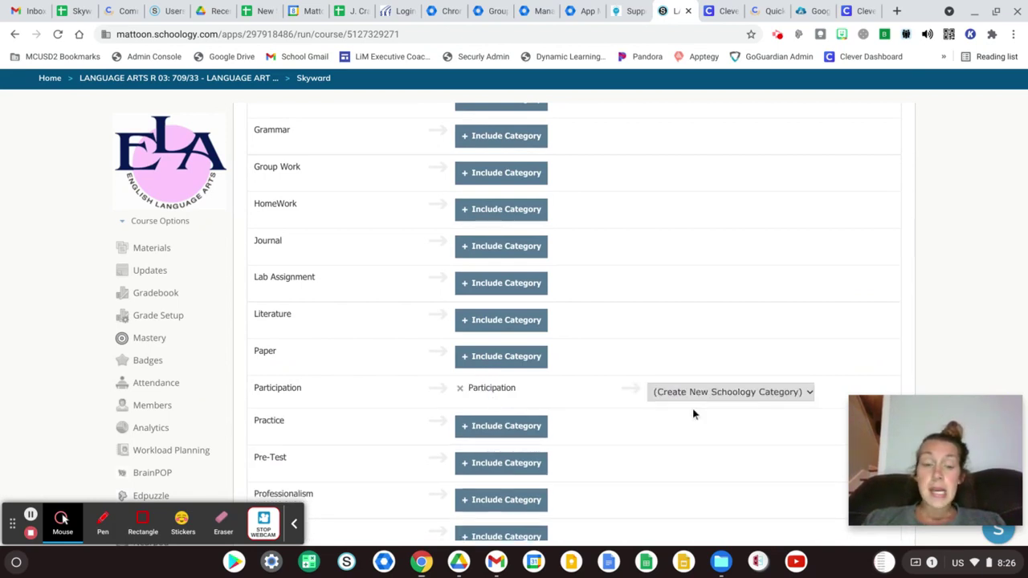
scroll(574, 322, down, 6)
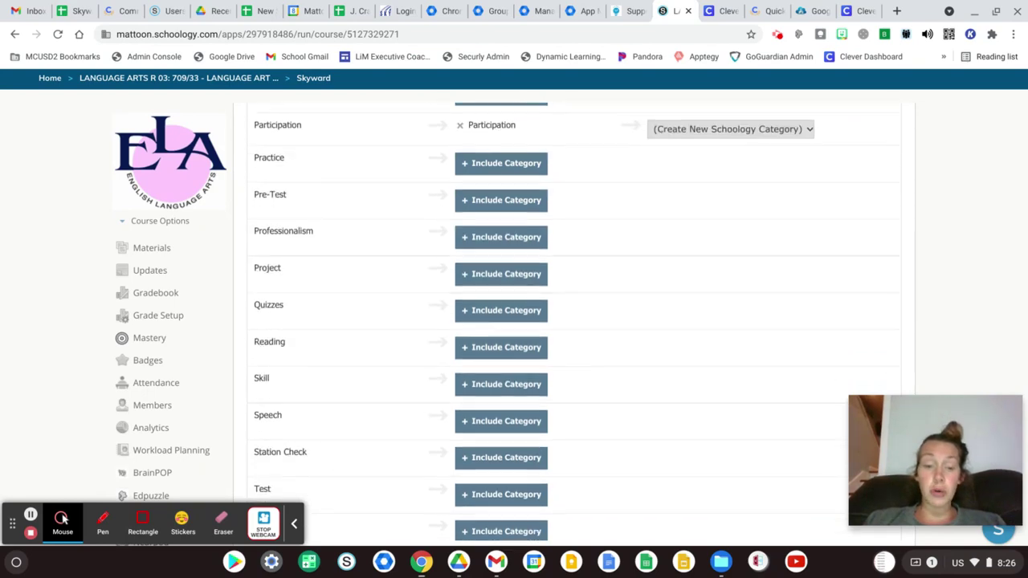
scroll(574, 321, down, 1)
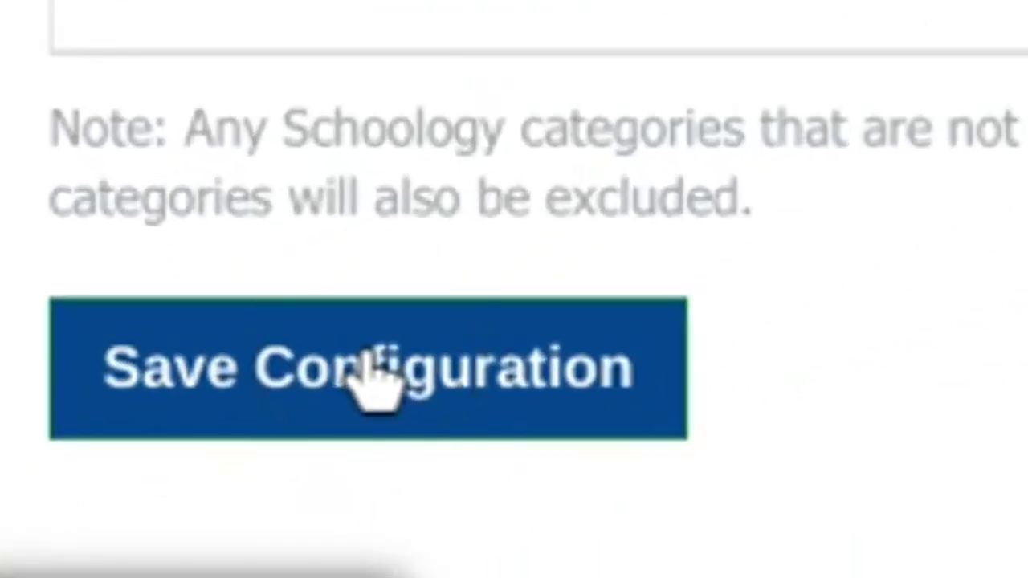
- Save the configuration and review the Assessment, Class Work and Participation mappings in Define Categories
click(376, 378)
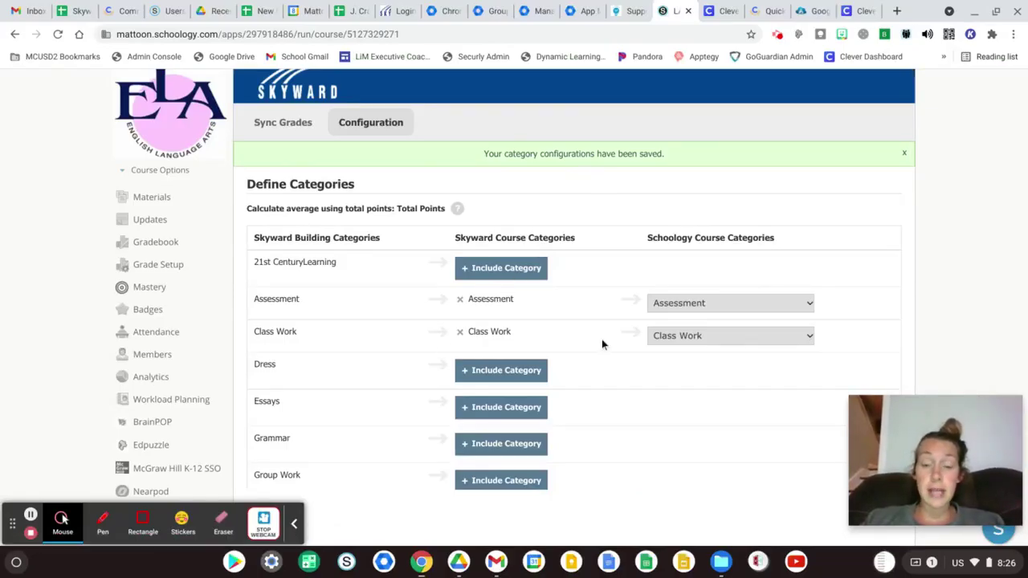
scroll(602, 342, down, 2)
scroll(601, 345, down, 2)
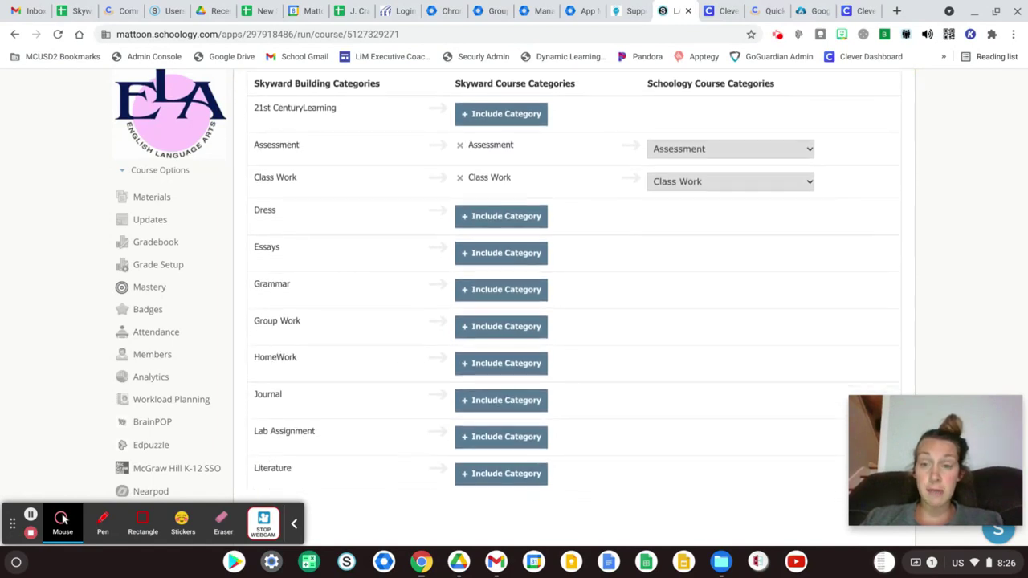
scroll(602, 344, down, 8)
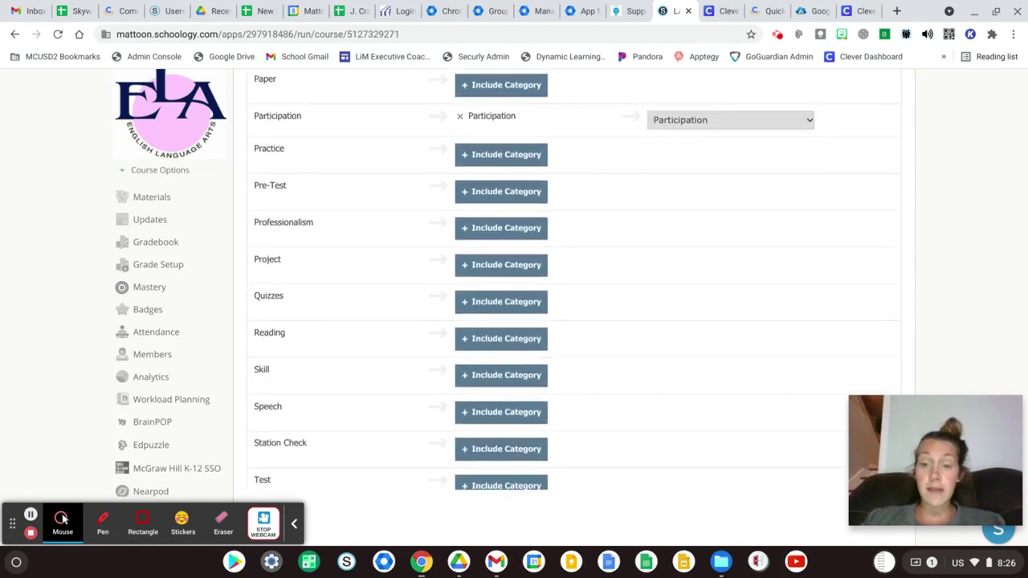
scroll(574, 321, up, 15)
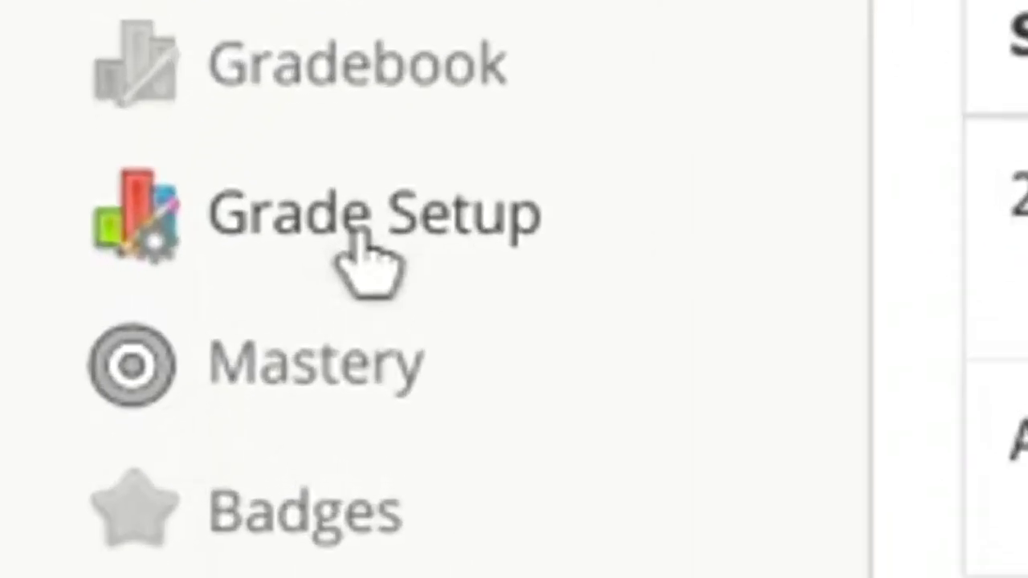
- Open Grade Setup and toggle Weight Categories on to inspect, then back off
click(359, 233)
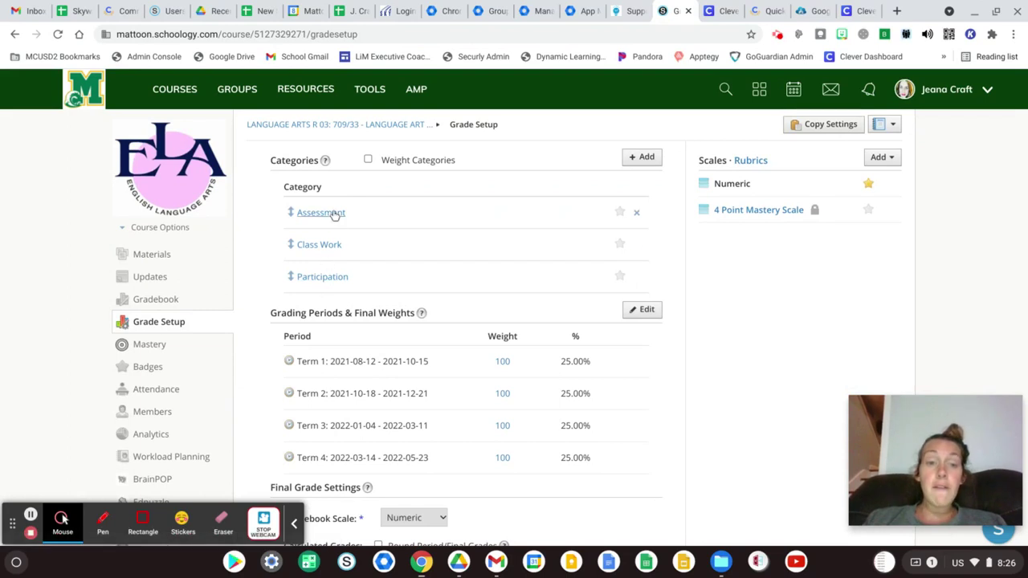
click(369, 160)
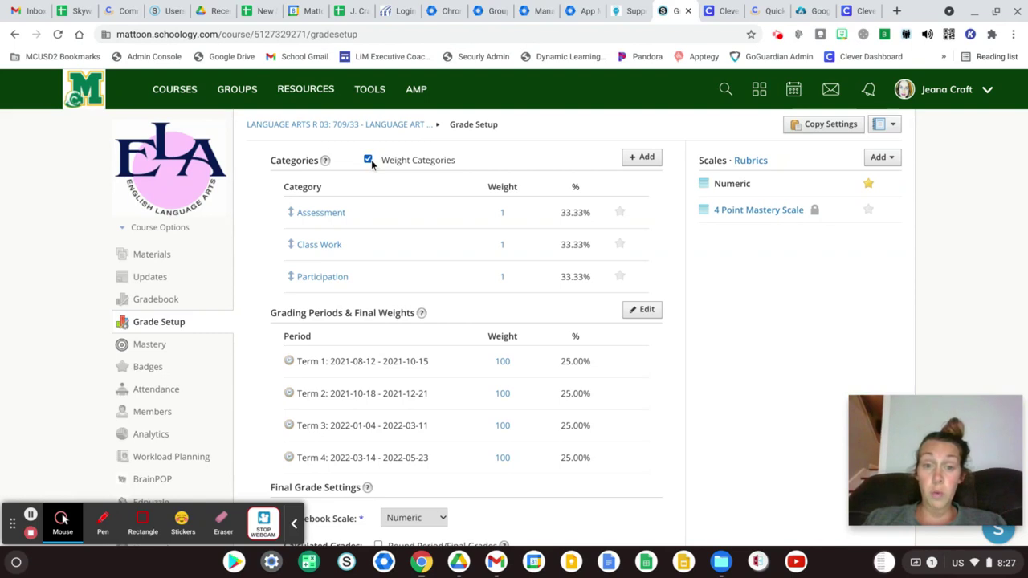
click(503, 213)
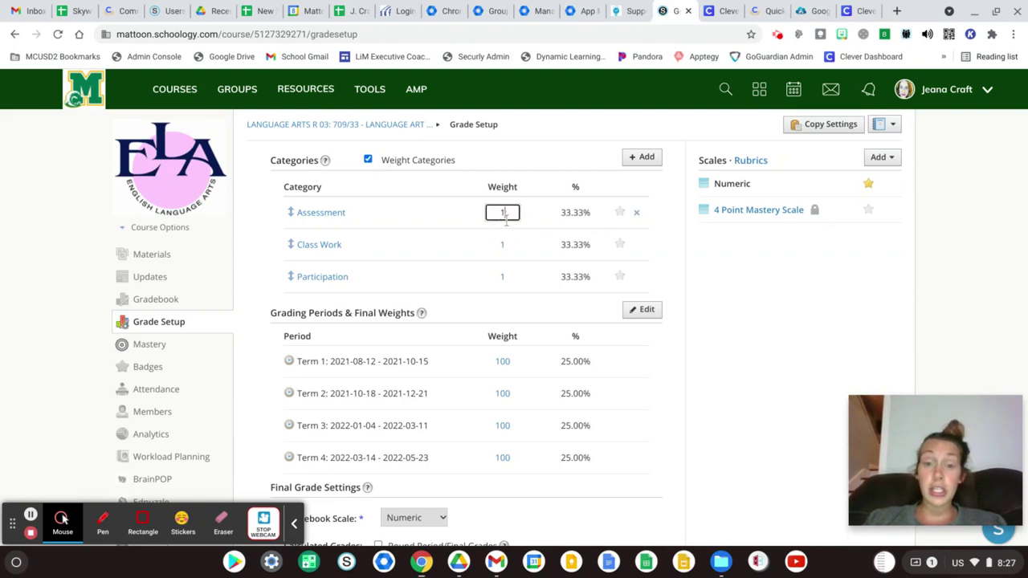
click(368, 160)
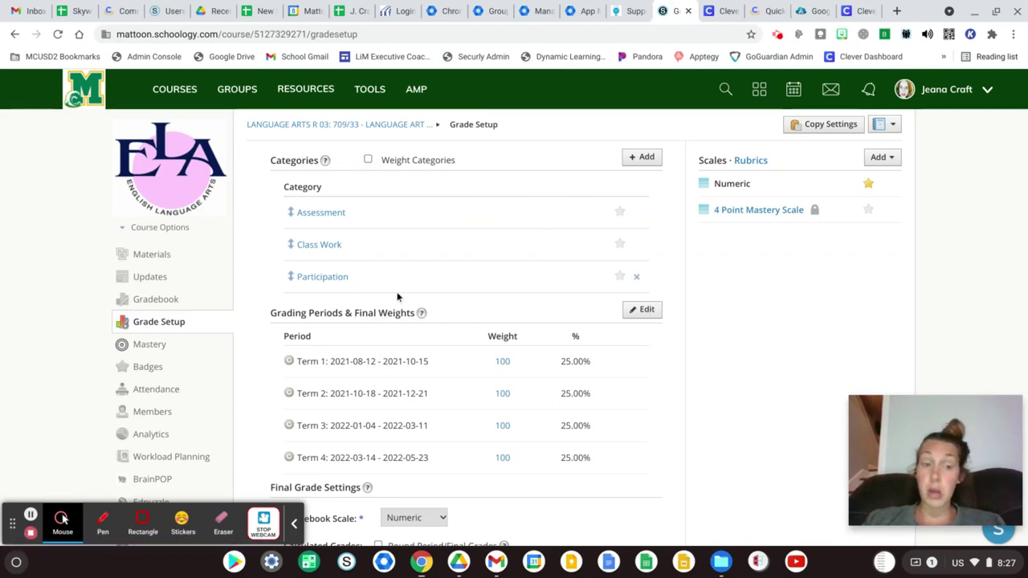
- Open Skyward sync, check the Live Sync tab, then return to Sync Status
scroll(210, 356, down, 3)
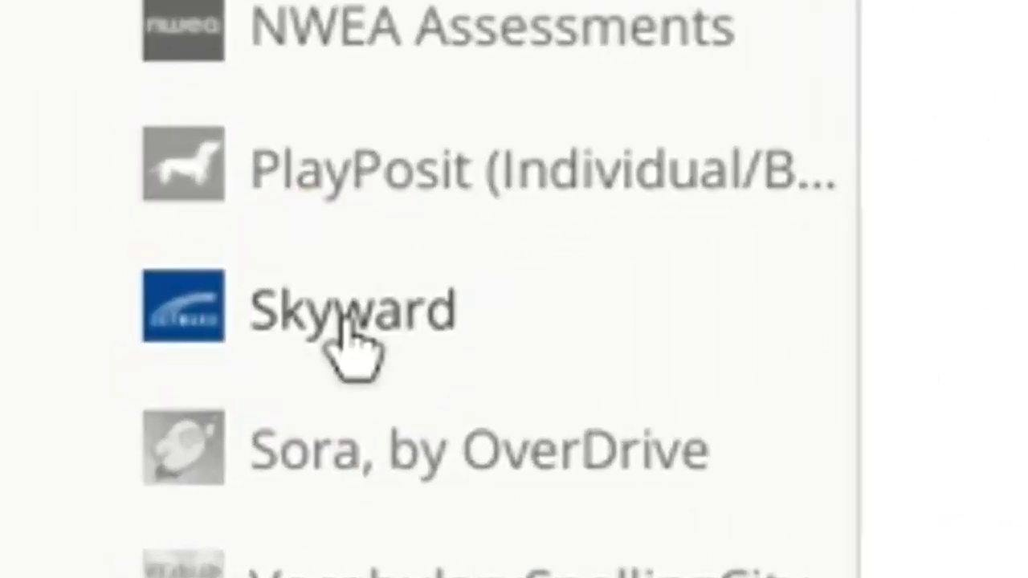
click(347, 325)
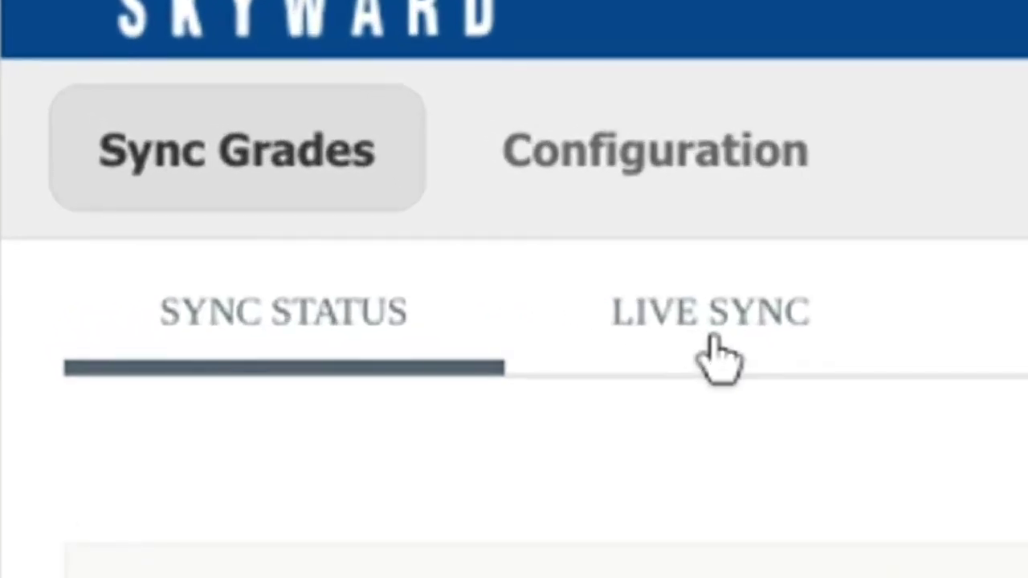
click(718, 354)
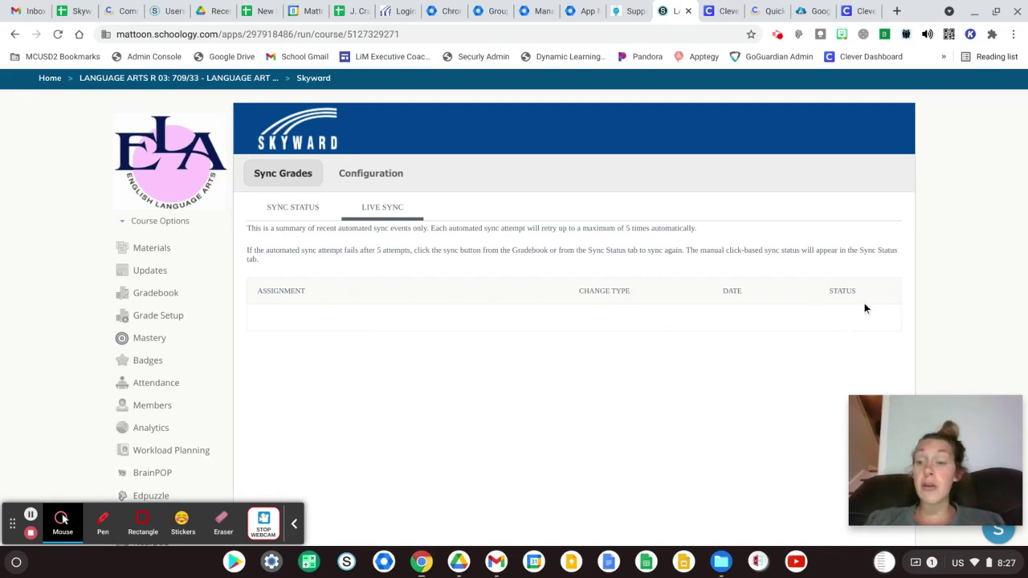
click(287, 210)
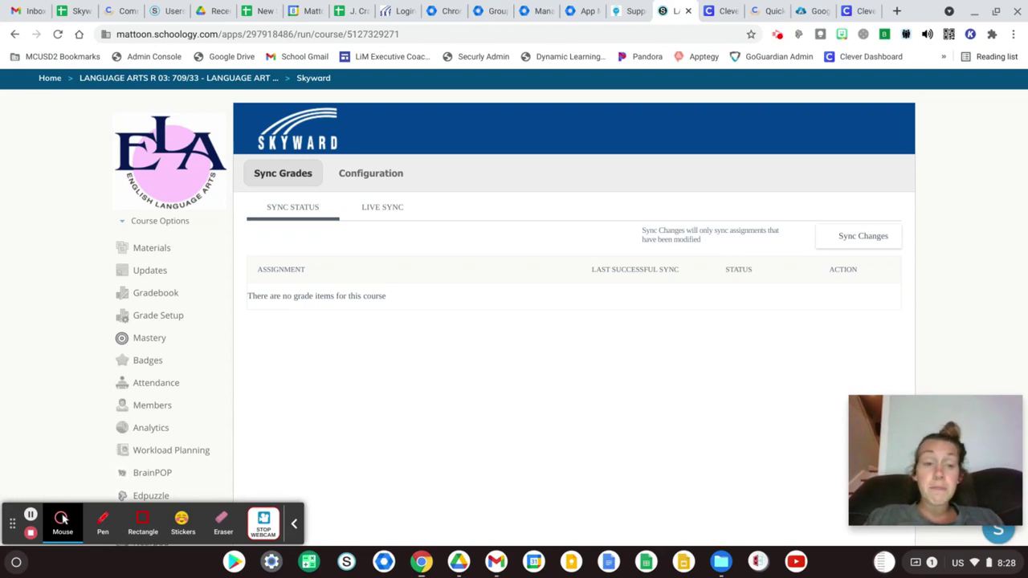
- Open the Language Arts gradebook showing Overall and Term 1–4 columns with no members
click(161, 295)
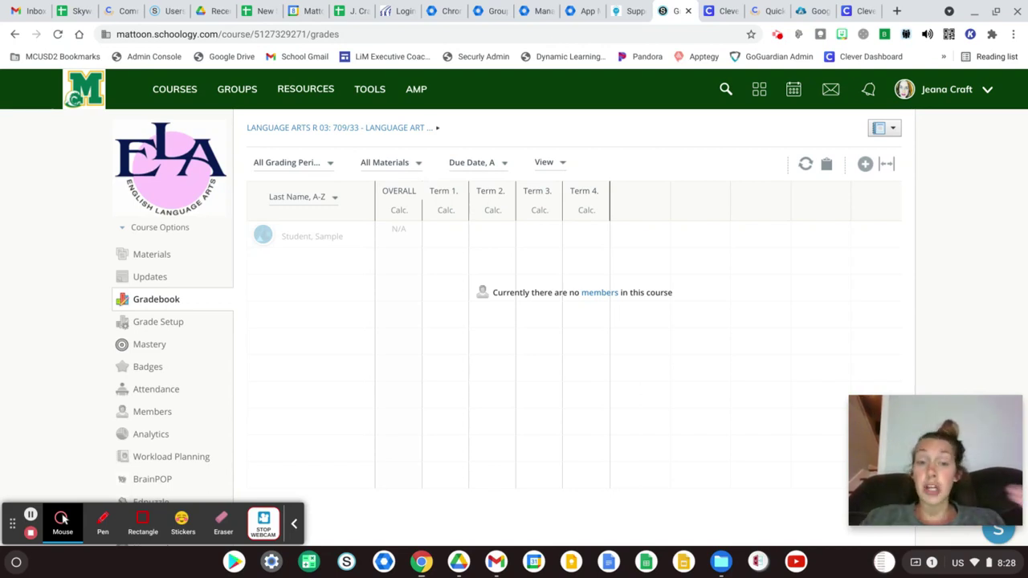
scroll(231, 291, down, 3)
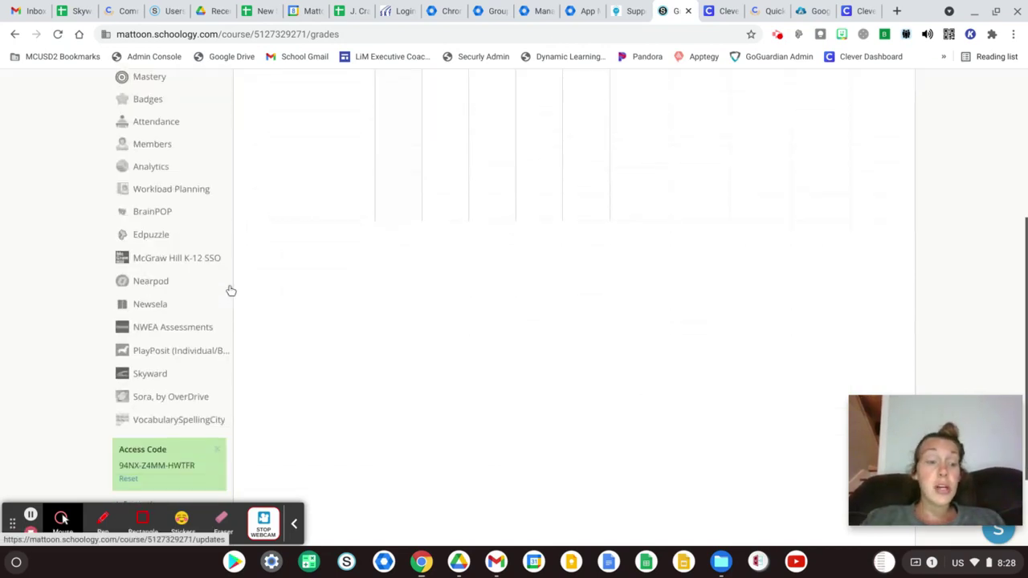
- Reopen Skyward's Configuration tab and scroll through the category list to check the mappings
click(160, 362)
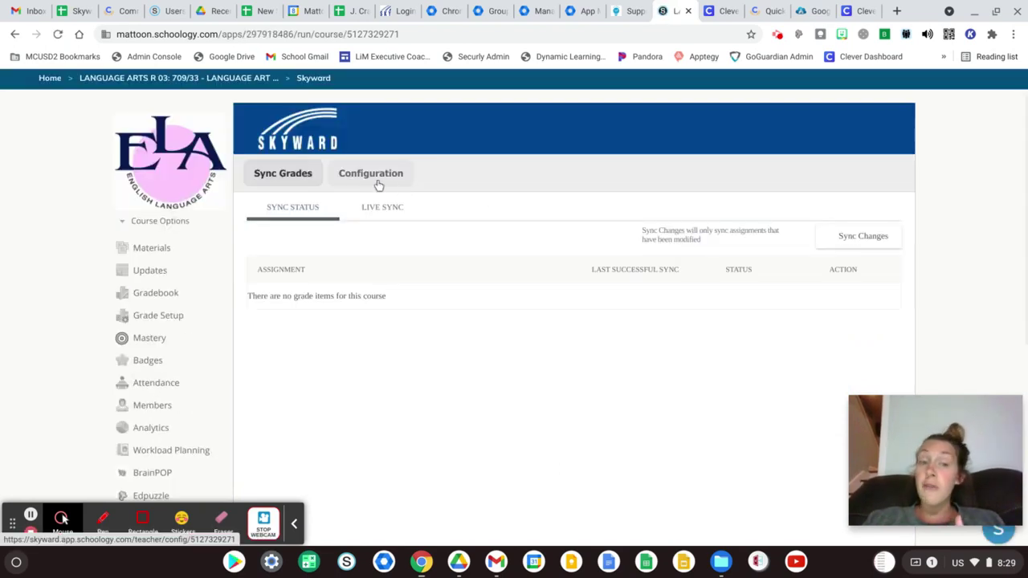
click(387, 189)
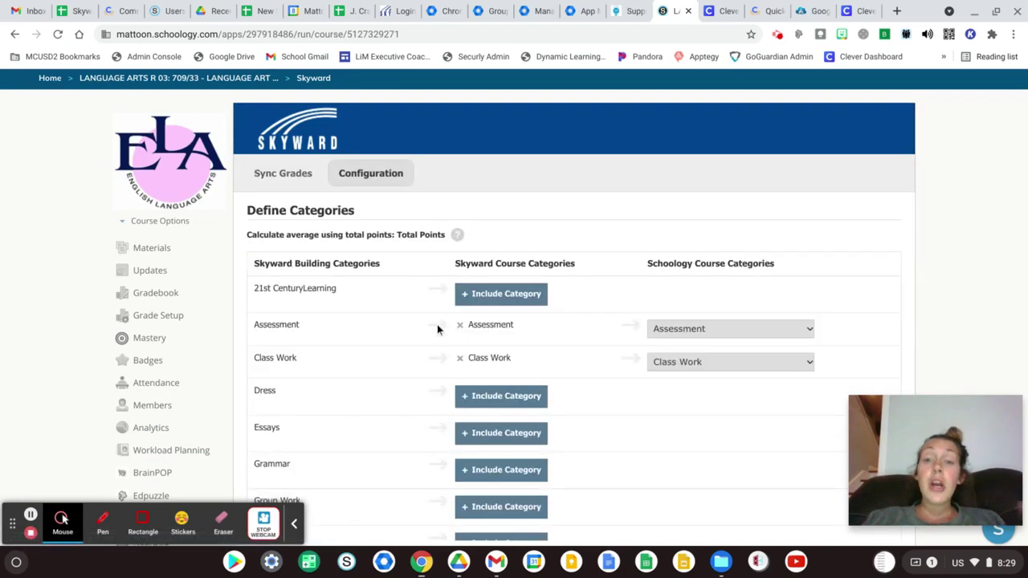
scroll(437, 329, down, 8)
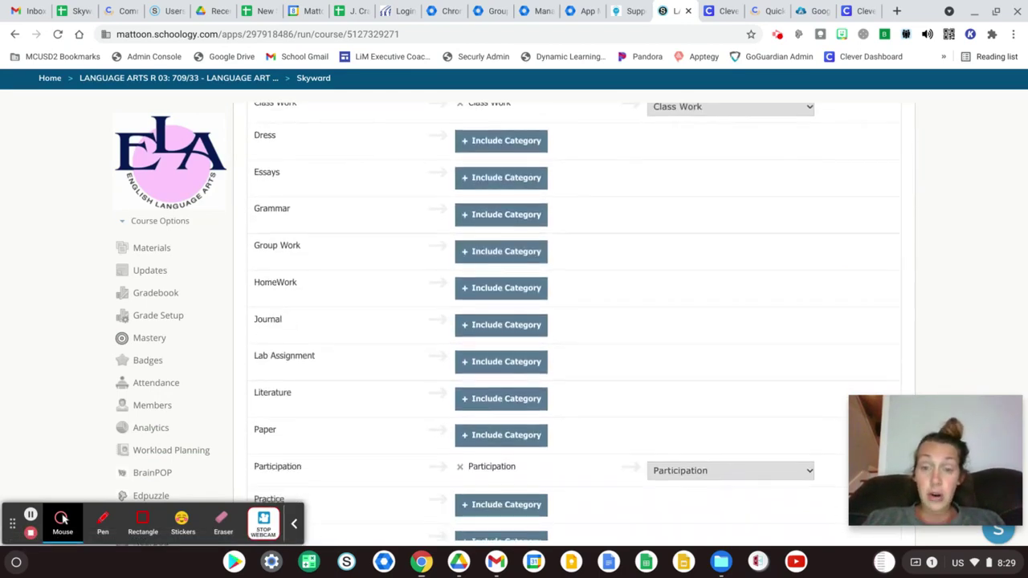
scroll(365, 473, down, 2)
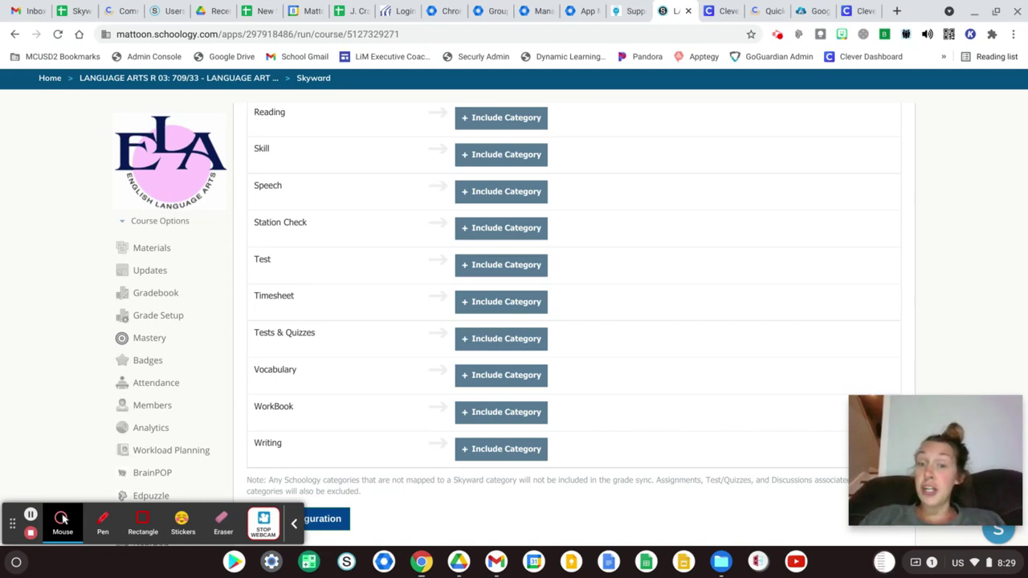
click(778, 36)
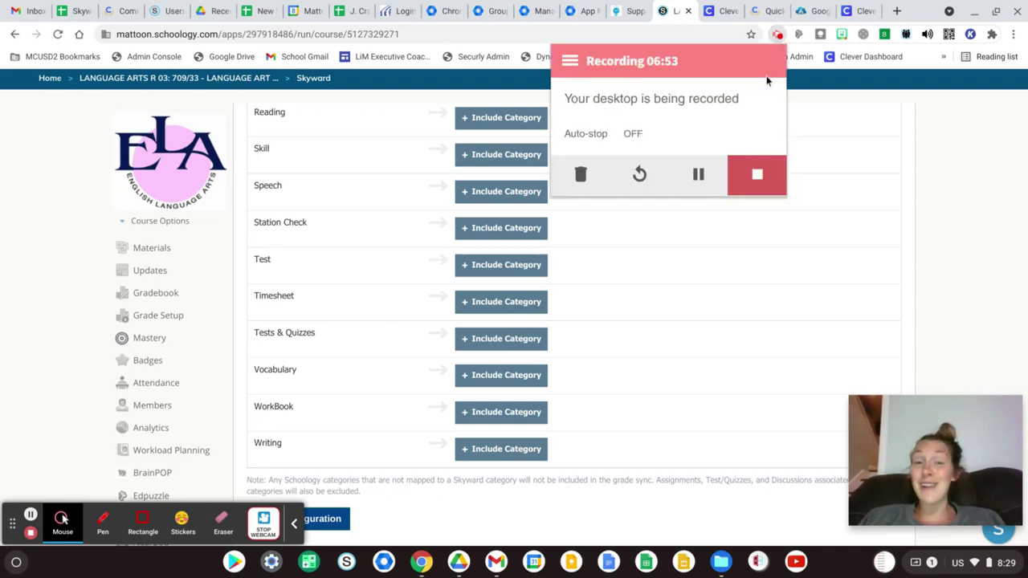